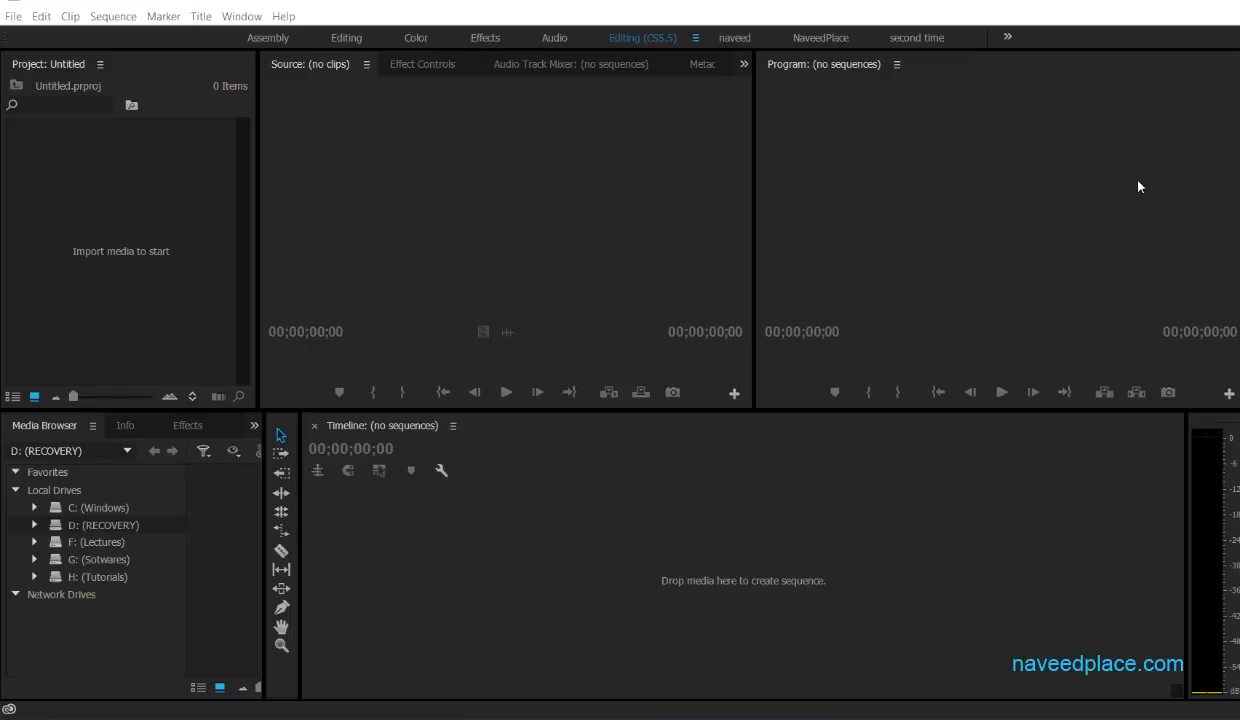
Import all images and both audio files from the Images folder inside "In UrduAndHindi with editing" on the Lectures (F:) drive
double_click(167, 318)
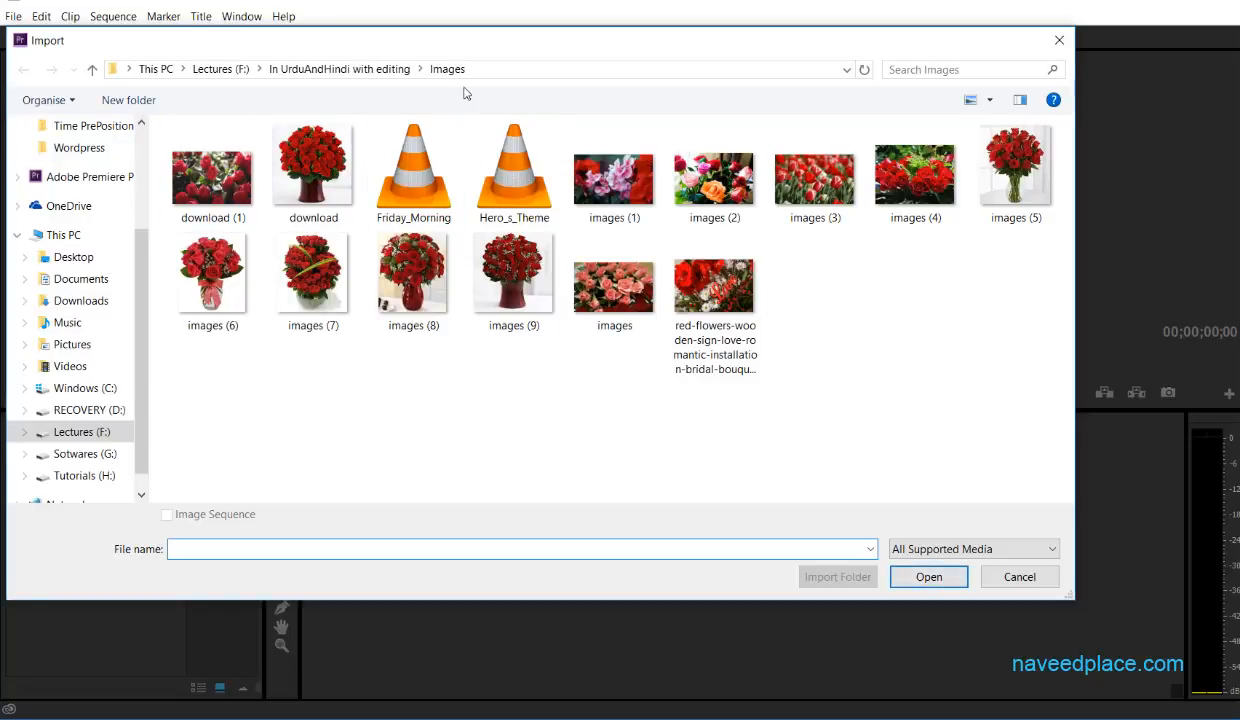
left_click(346, 70)
double_click(318, 467)
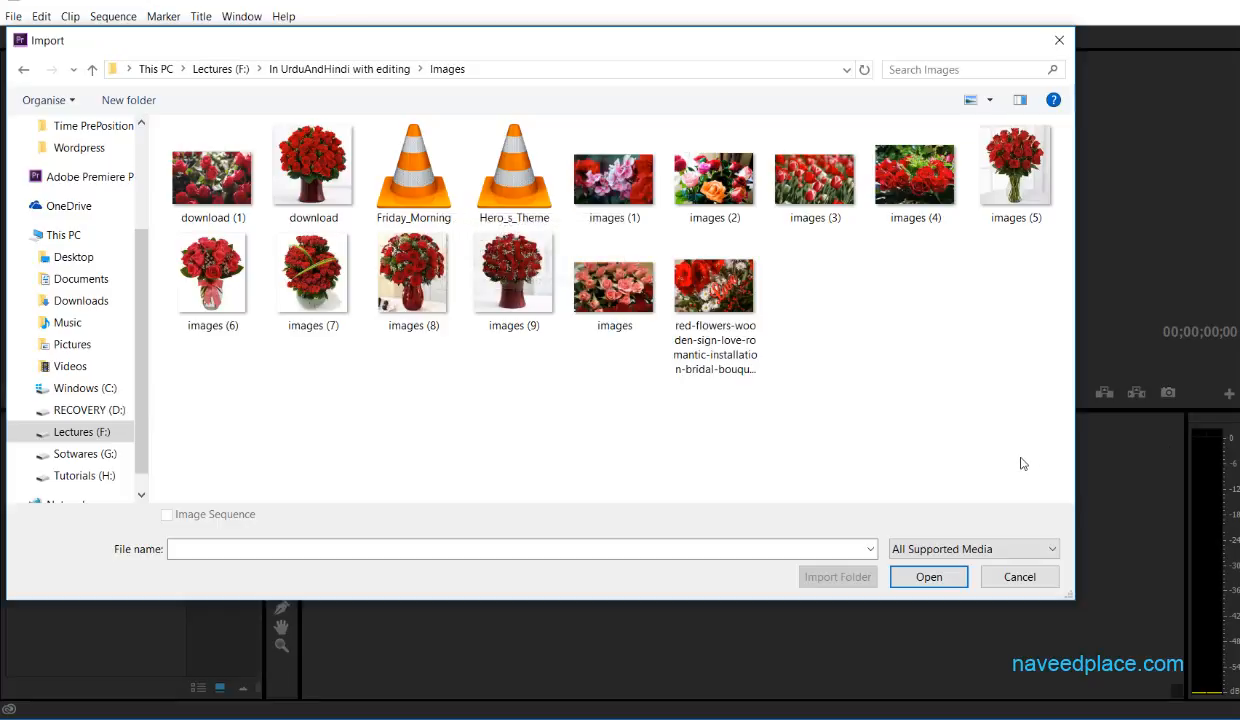
key("ctrl+a")
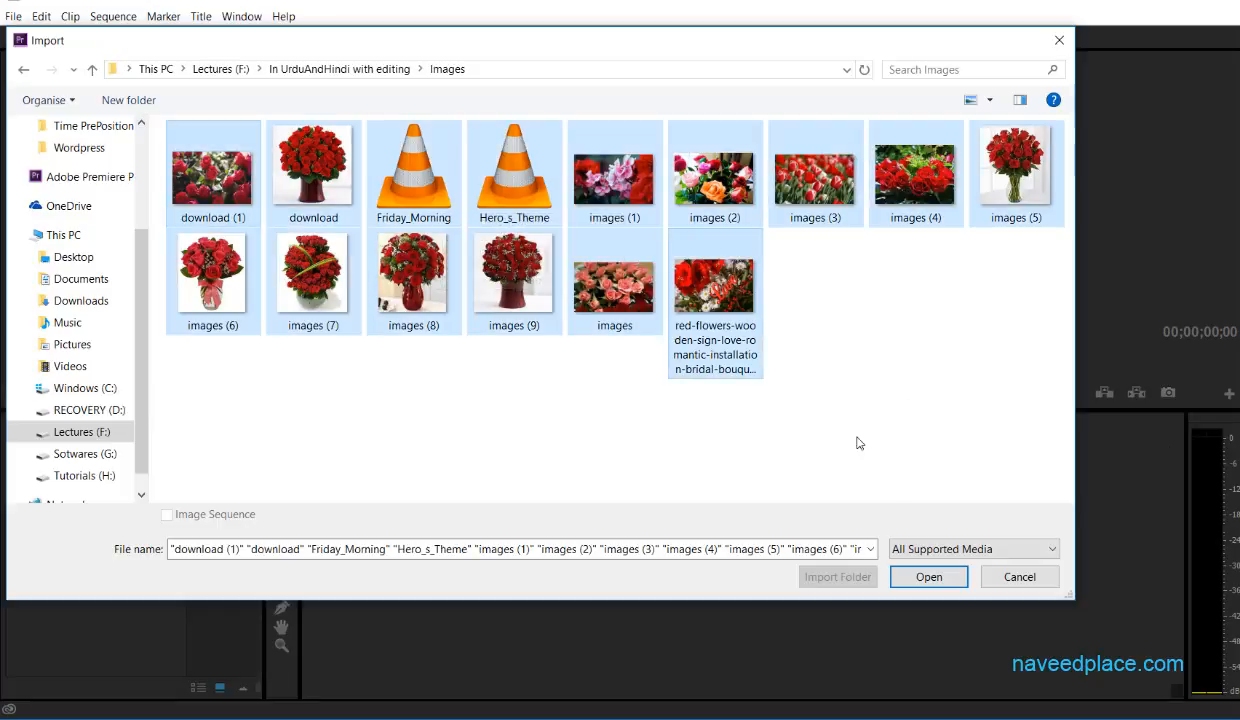
left_click(938, 576)
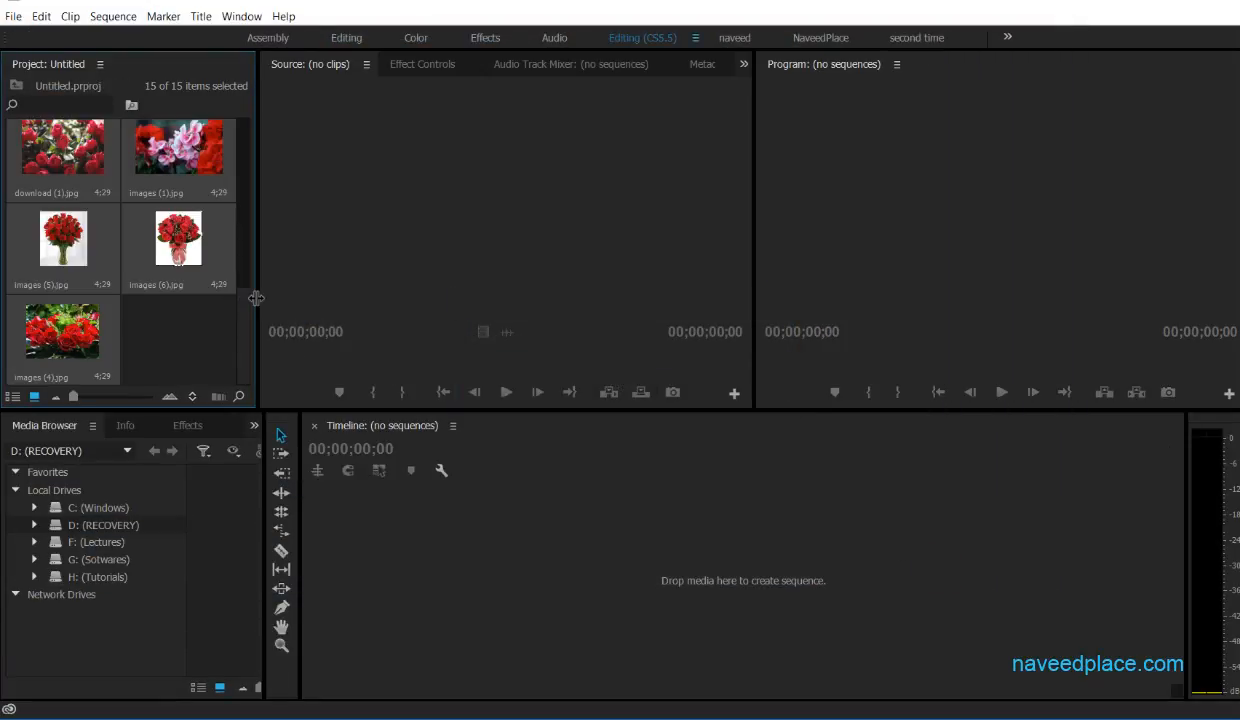
Enlarge the Project panel and create a sequence in the empty timeline from all the imported items
left_click_drag(256, 298, 503, 298)
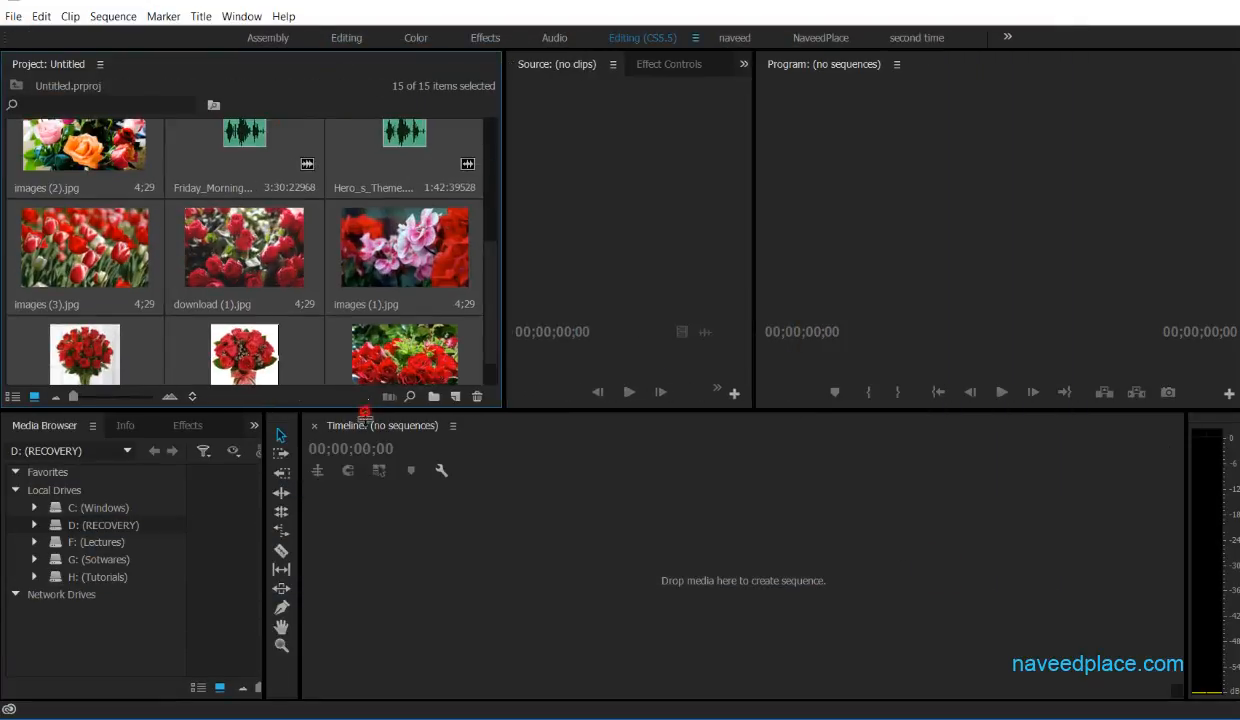
left_click_drag(365, 411, 364, 540)
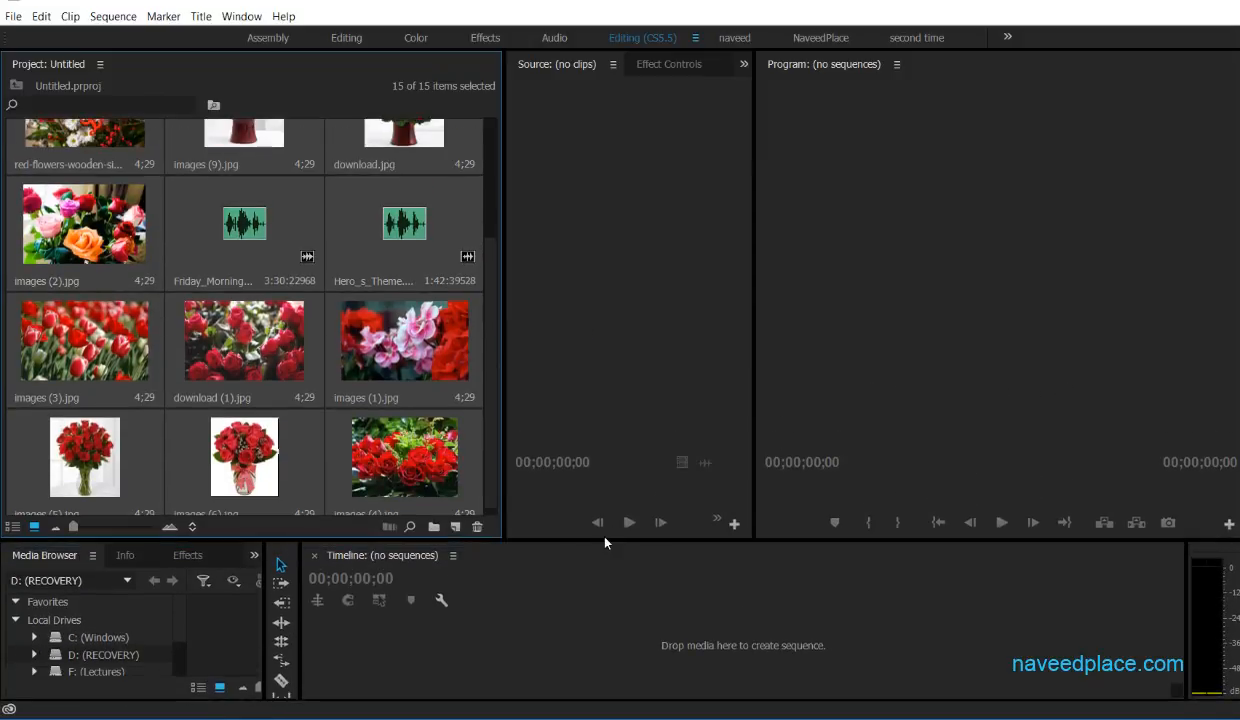
left_click_drag(602, 542, 602, 521)
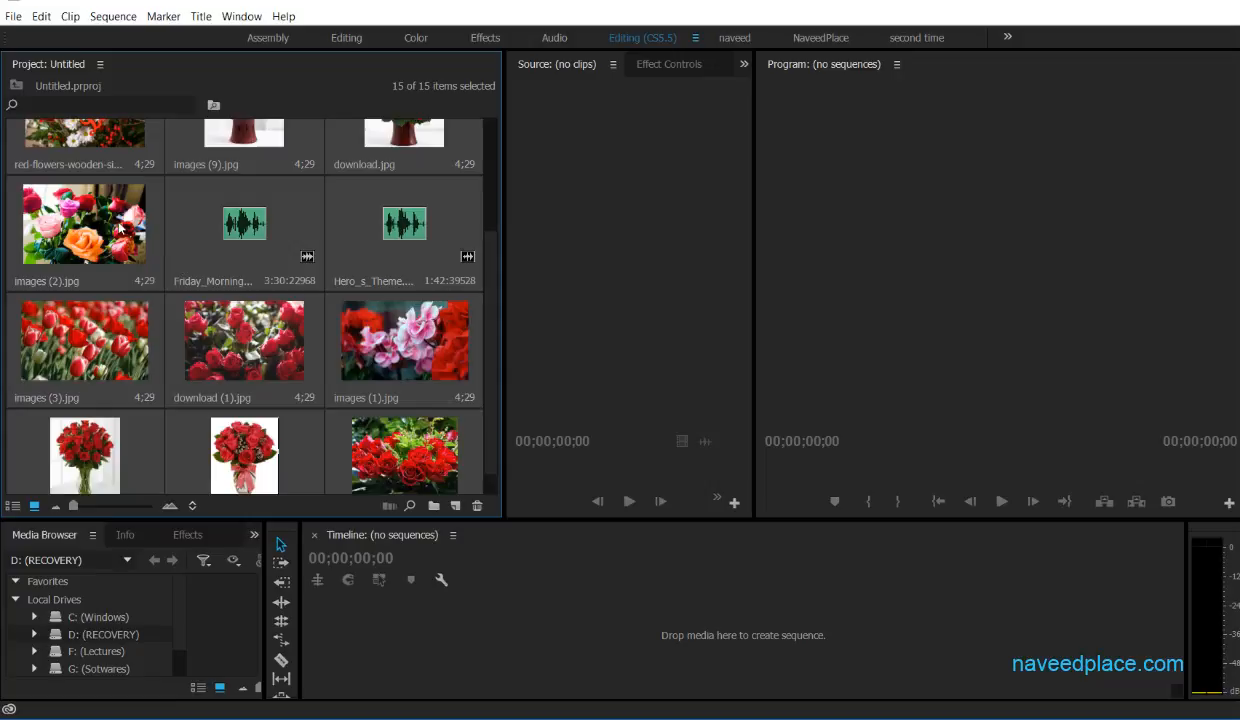
left_click_drag(213, 370, 360, 622)
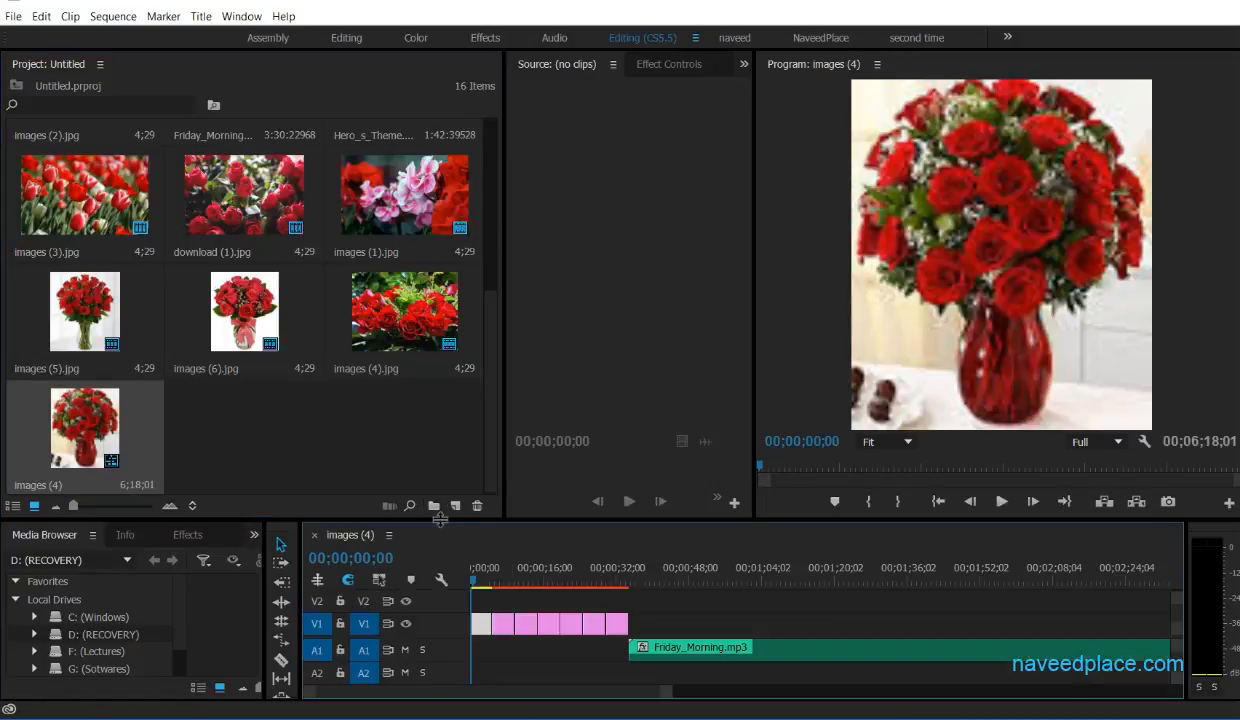
Move Friday_Morning.mp3 to the start of track A1 and trim its end to match the first group of images
left_click_drag(440, 519, 438, 302)
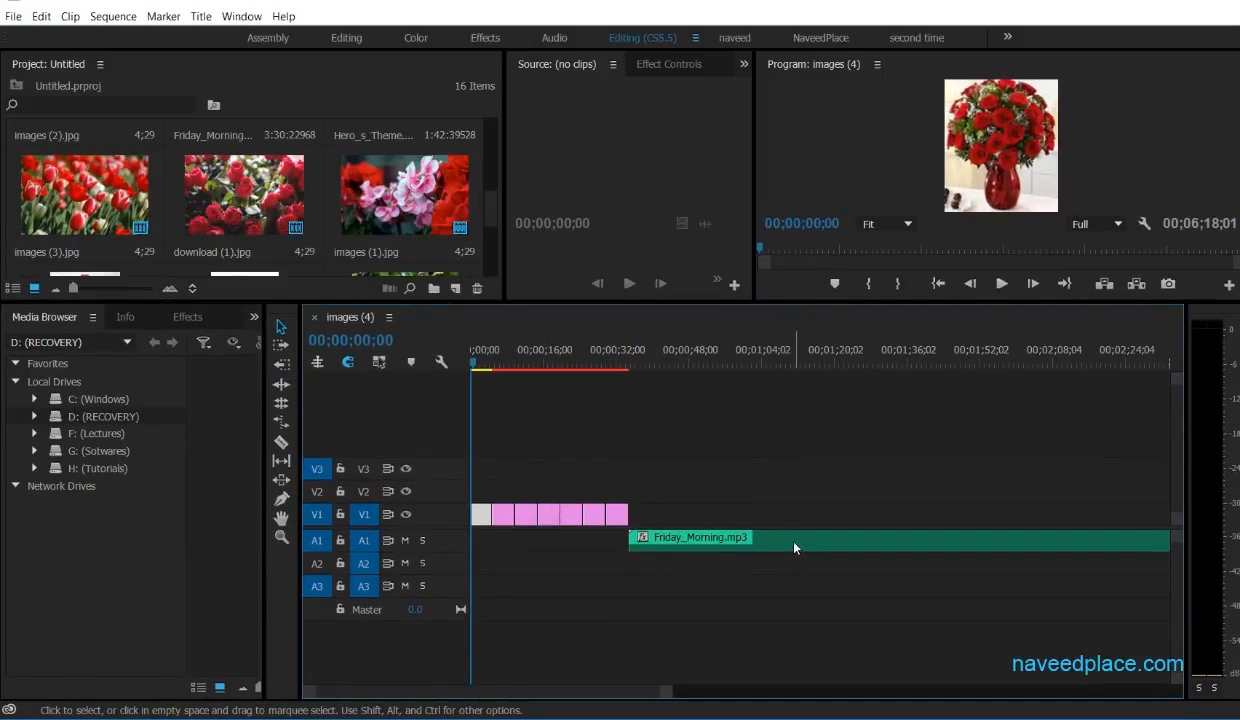
left_click_drag(794, 543, 620, 548)
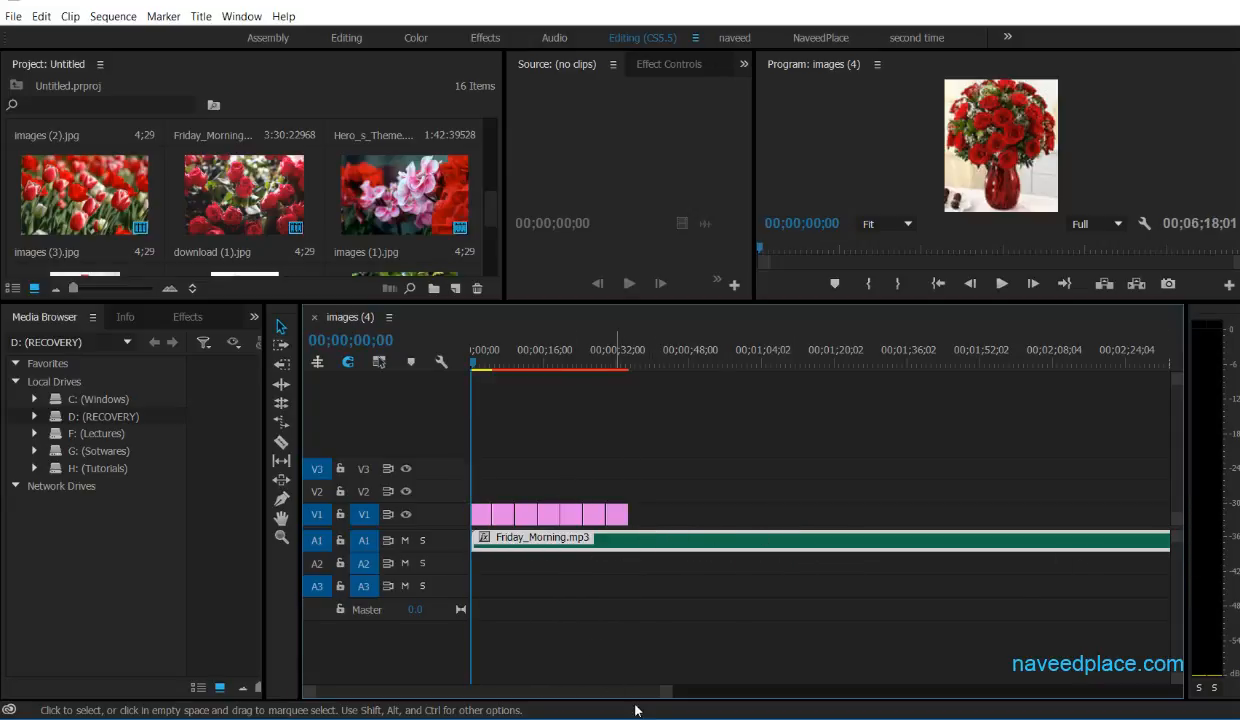
left_click_drag(667, 691, 822, 691)
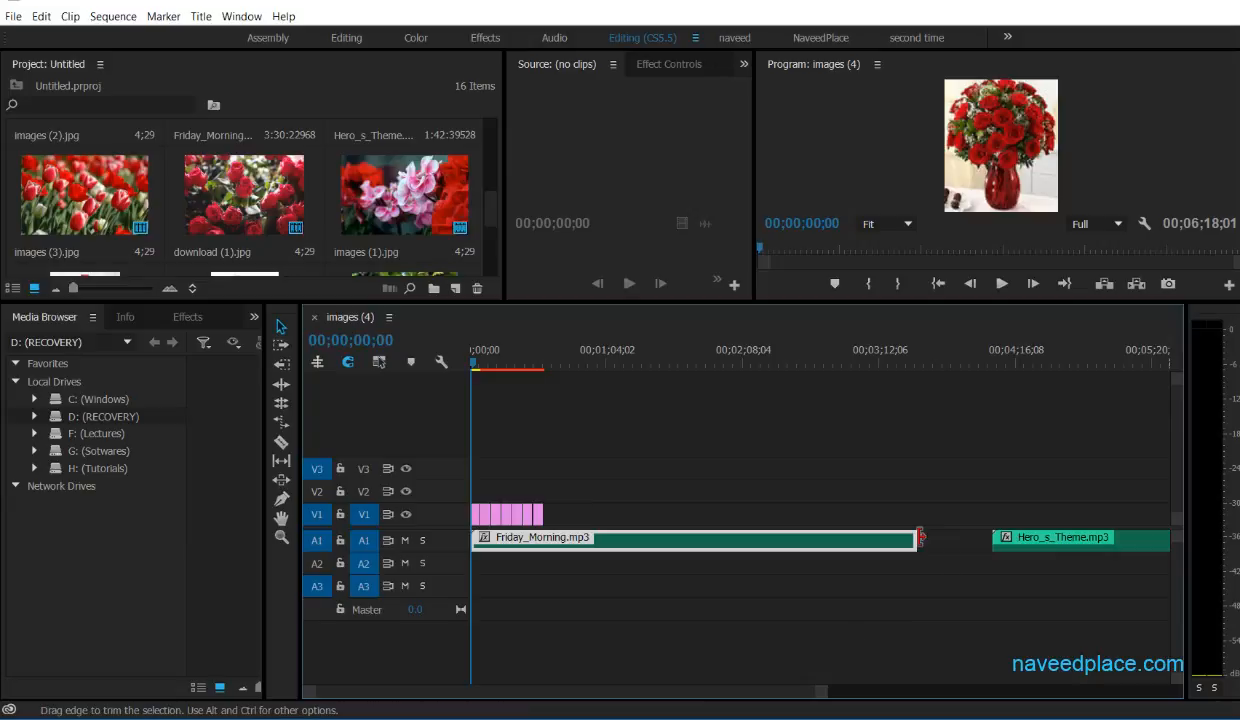
left_click_drag(916, 538, 545, 533)
Move Hero_s_Theme.mp3 to the start of track A2 and trim its end to match the first group of images
left_click(1020, 541)
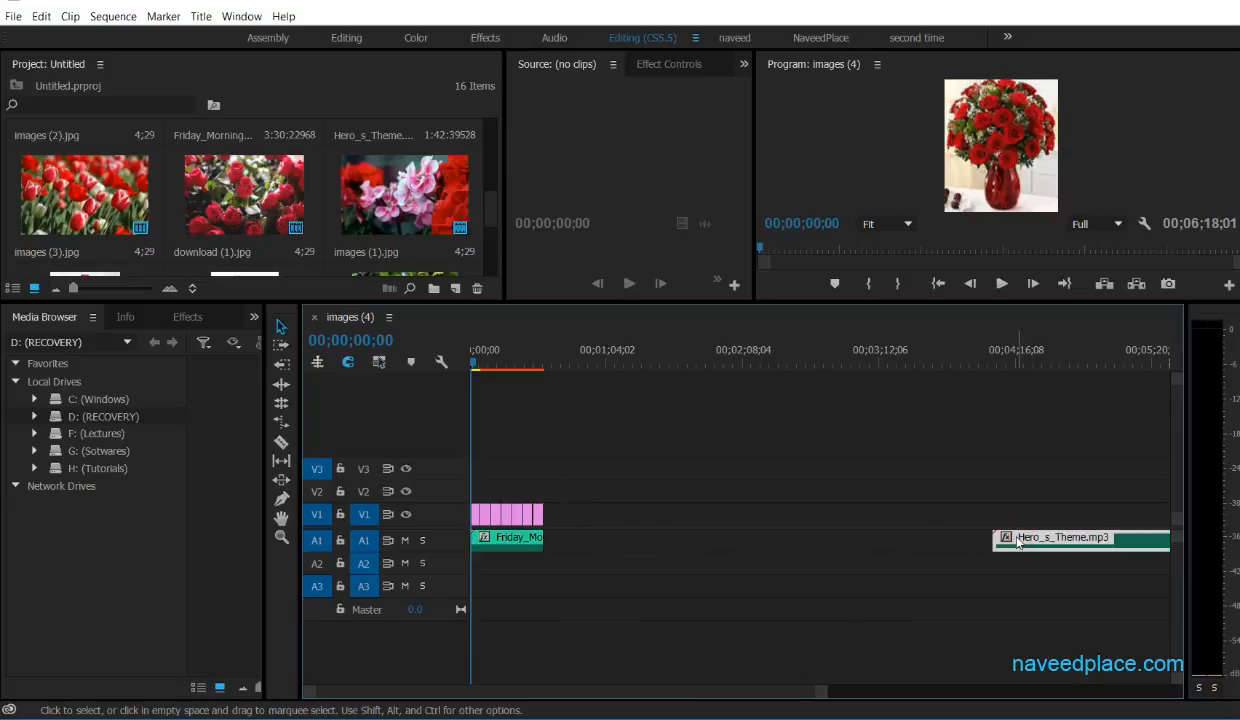
left_click_drag(1017, 541, 500, 566)
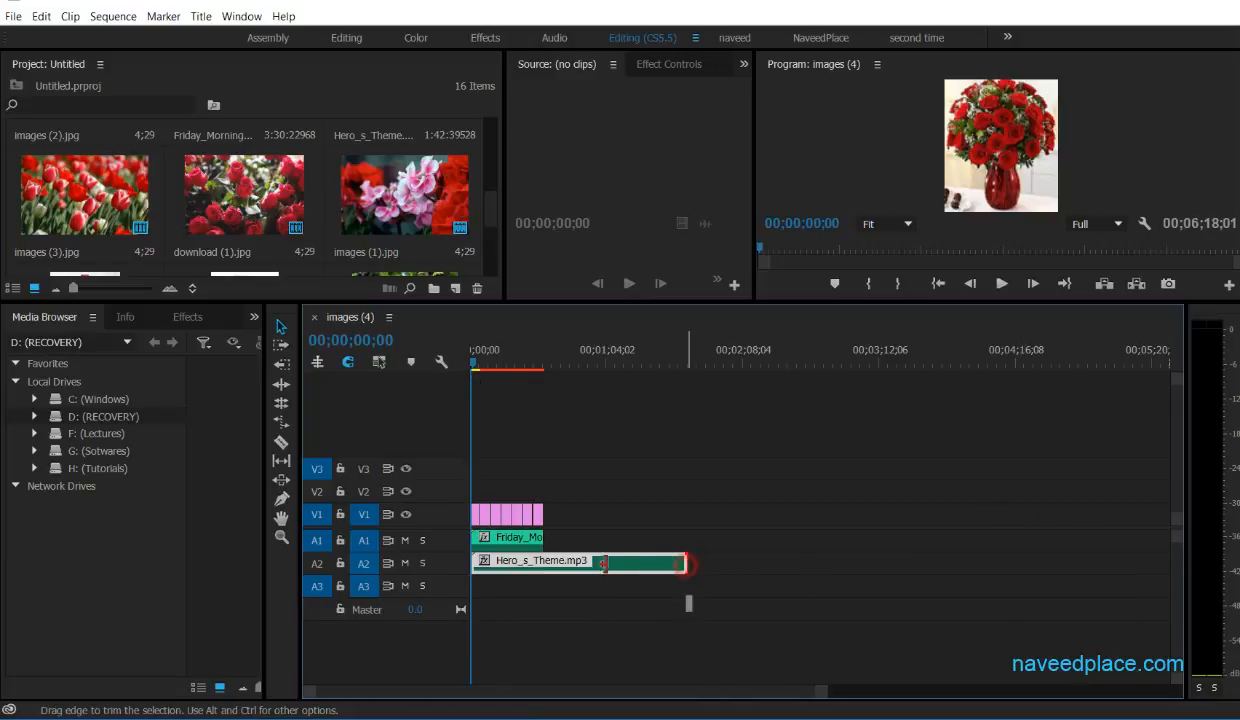
left_click_drag(687, 563, 541, 563)
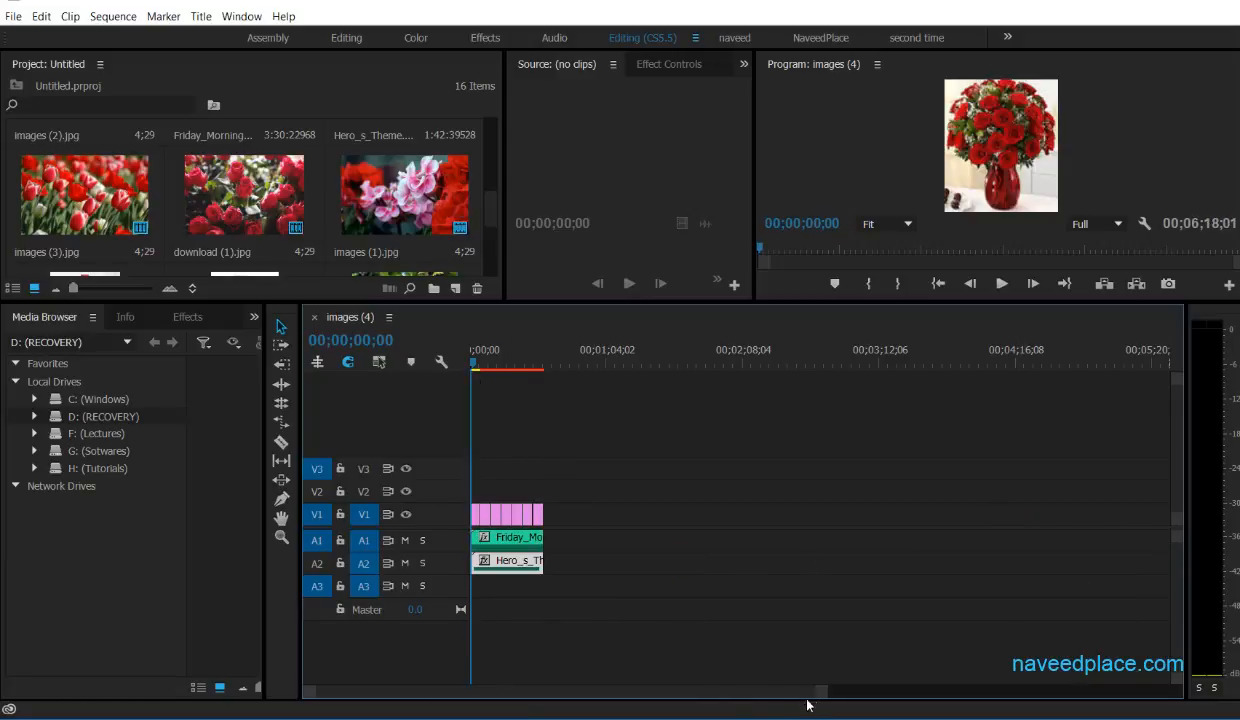
Move the remaining images directly behind the first group on V1 and extend both audio clips to the end of the images
left_click_drag(821, 690, 1082, 692)
left_click_drag(996, 474, 1129, 572)
left_click_drag(1060, 517, 575, 564)
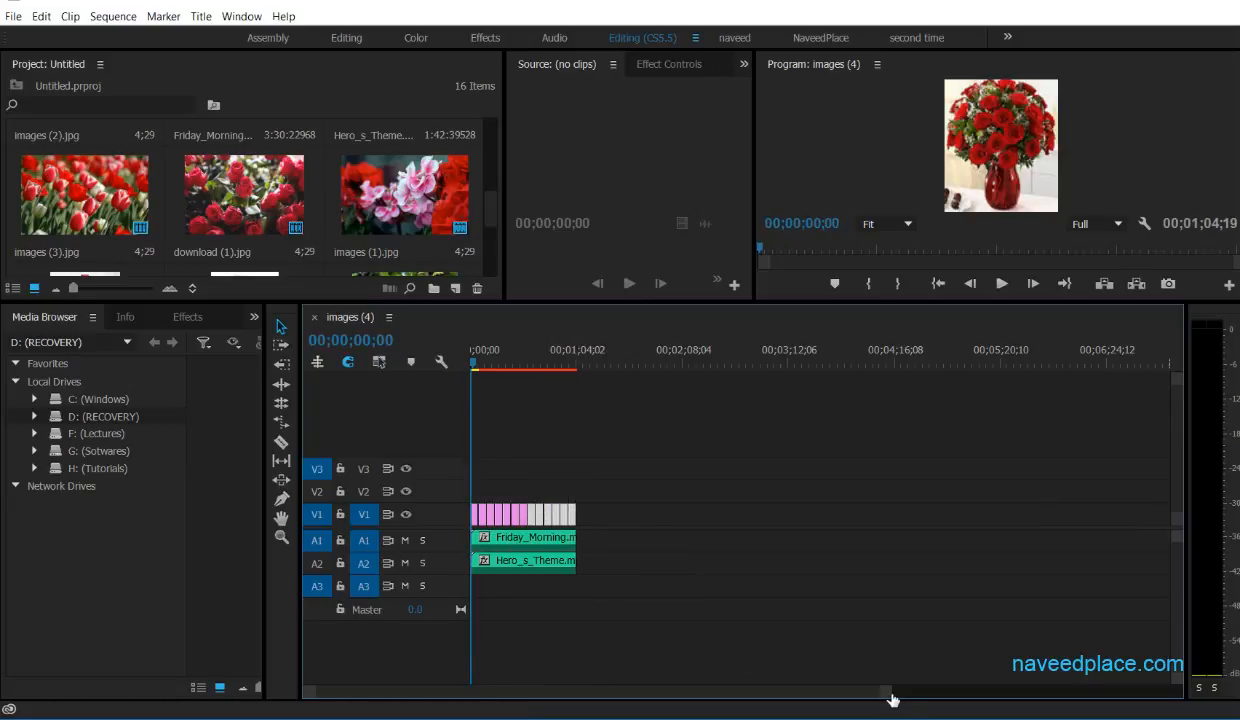
left_click_drag(893, 700, 597, 693)
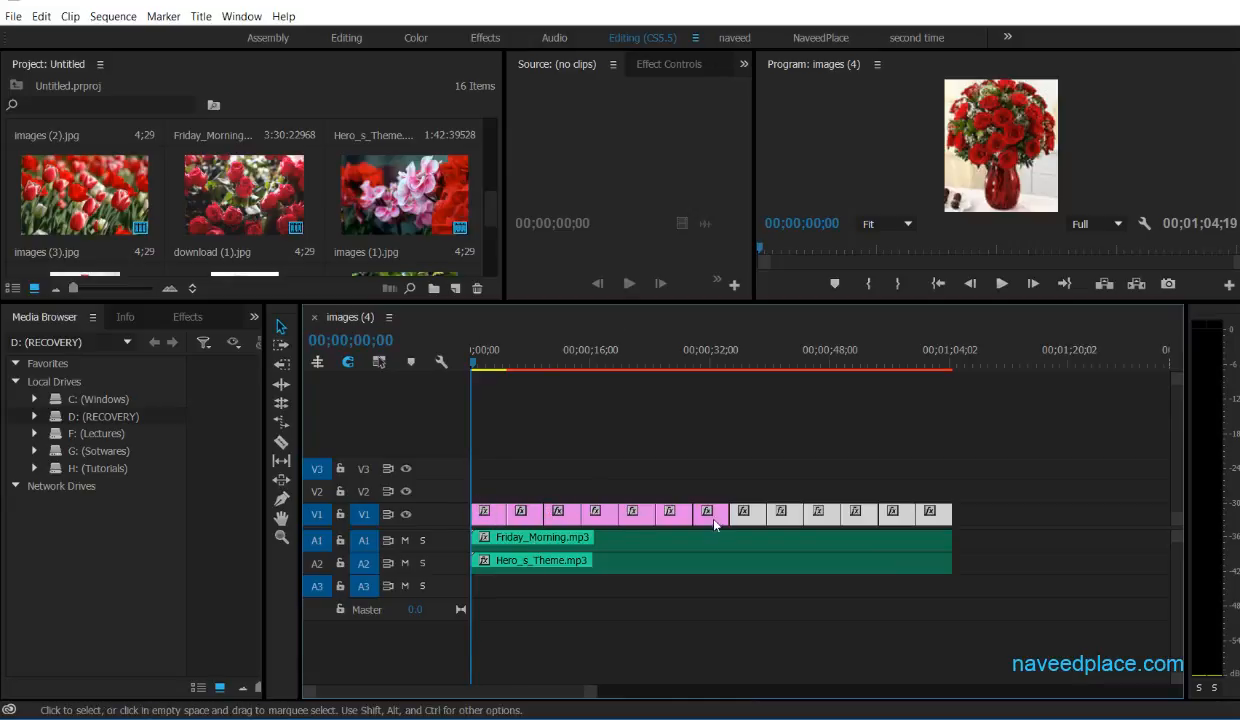
Save the project and enlarge the Program monitor, keeping the playhead at the start of the sequence
key("ctrl+s")
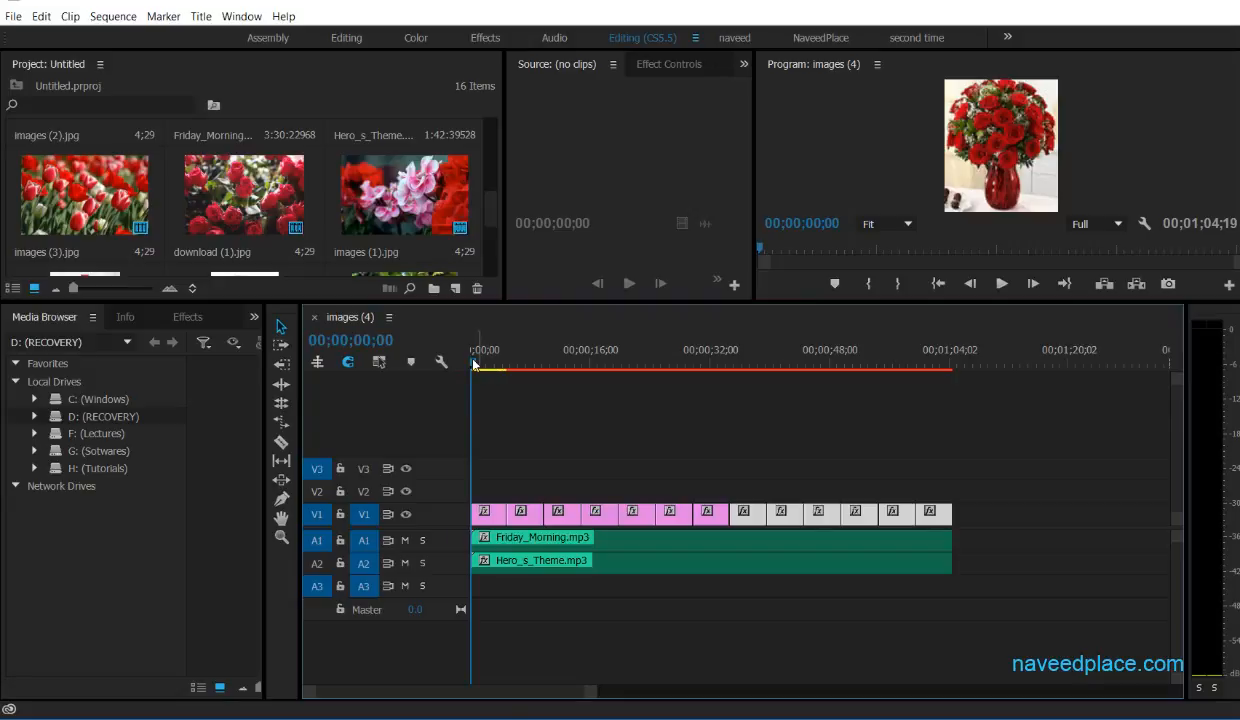
mouse_move(474, 364)
left_mouse_down()
mouse_move(569, 370)
mouse_move(471, 373)
left_mouse_up()
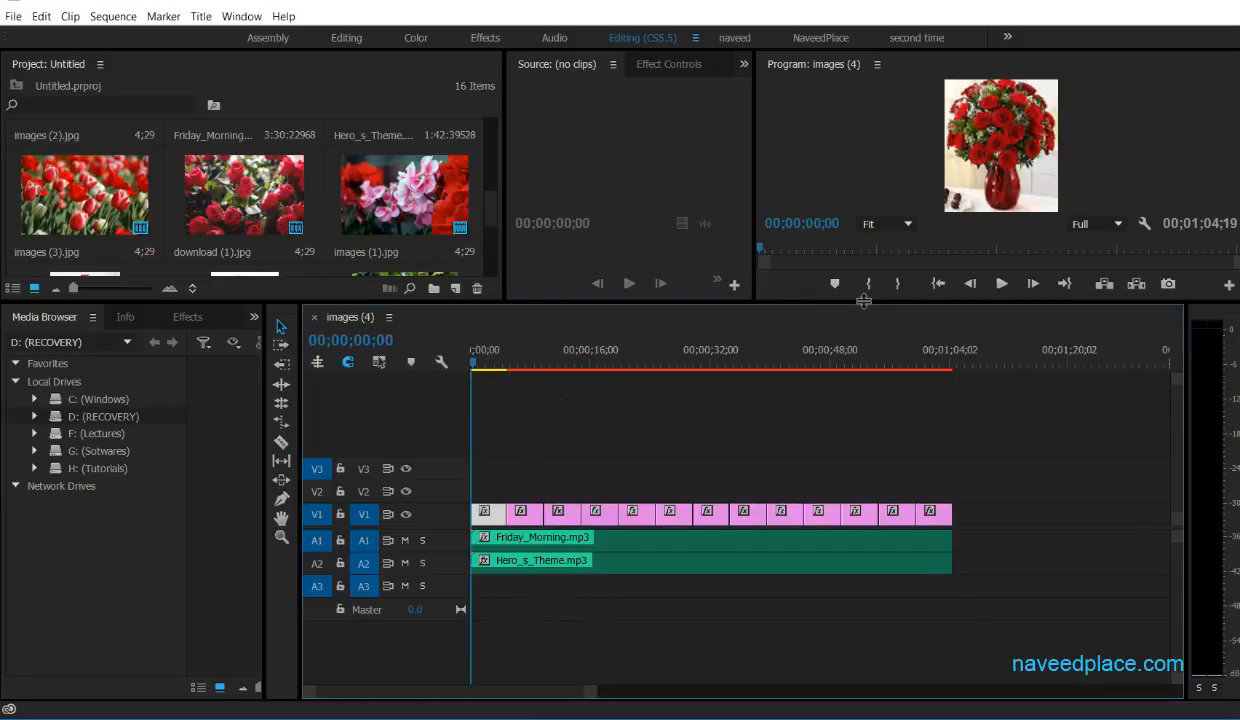
left_click_drag(836, 302, 856, 382)
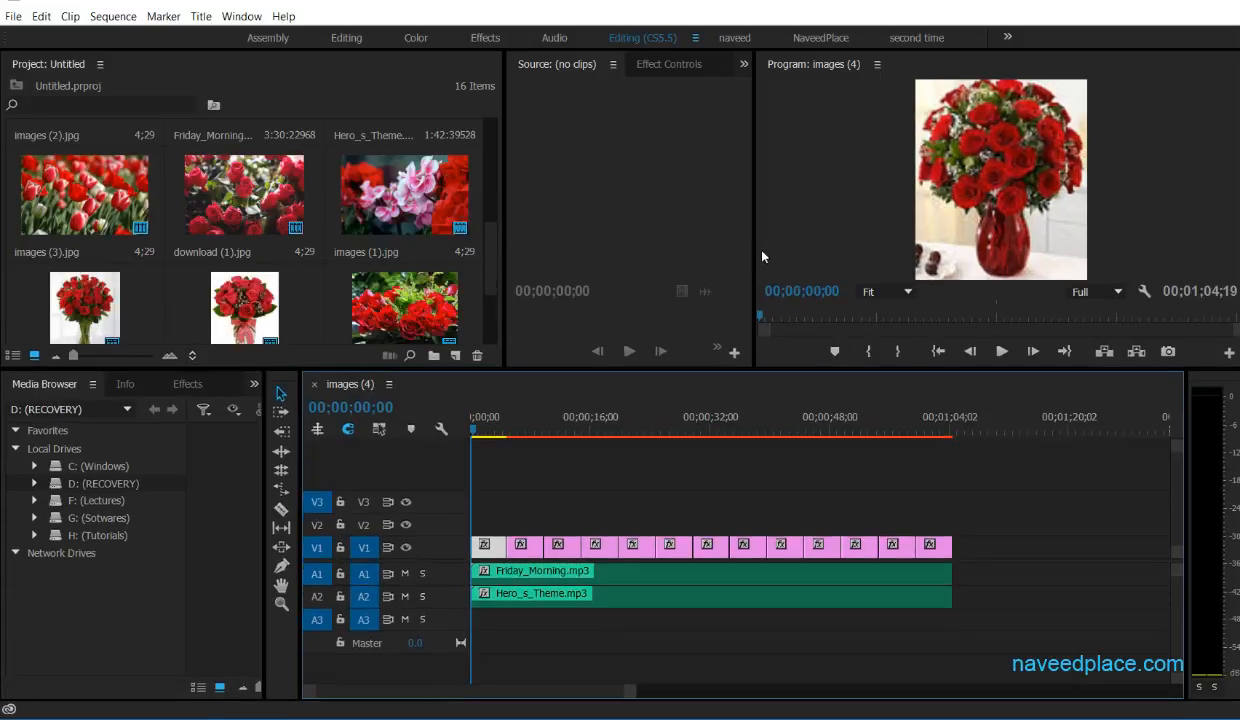
left_click_drag(755, 252, 617, 245)
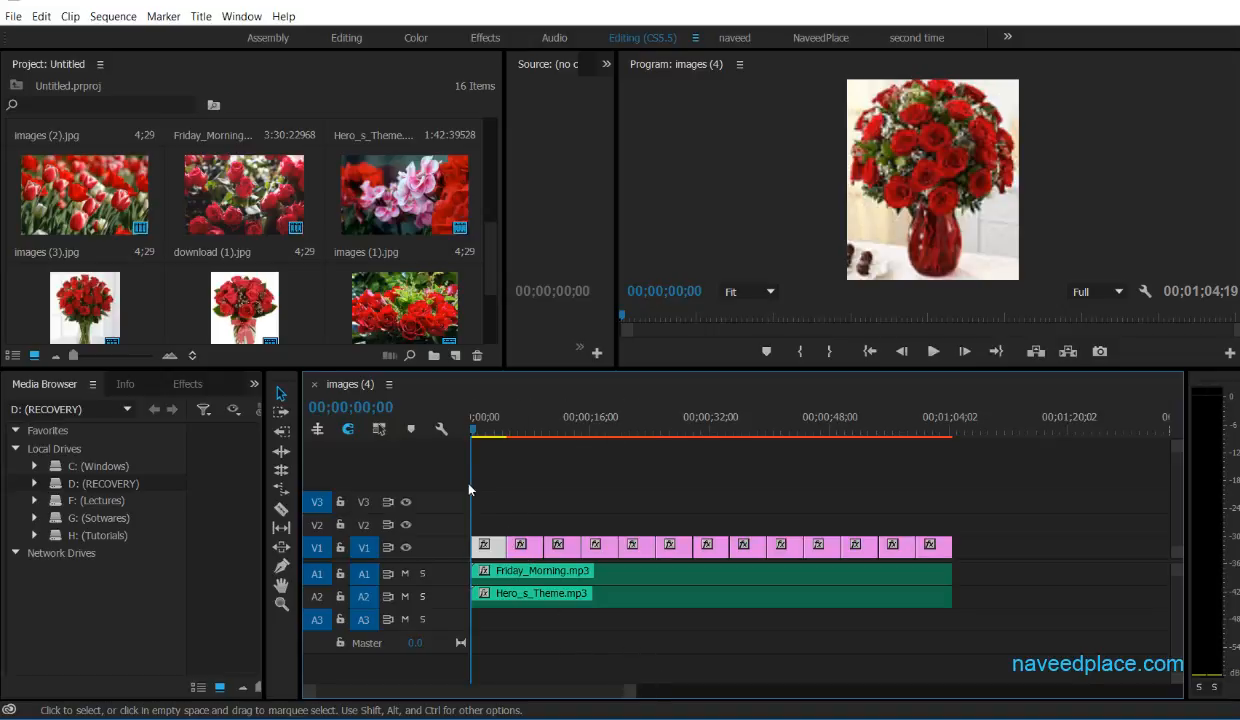
Play the opening seconds of the sequence and expand audio tracks A1 and A2 to show their waveforms
key("space")
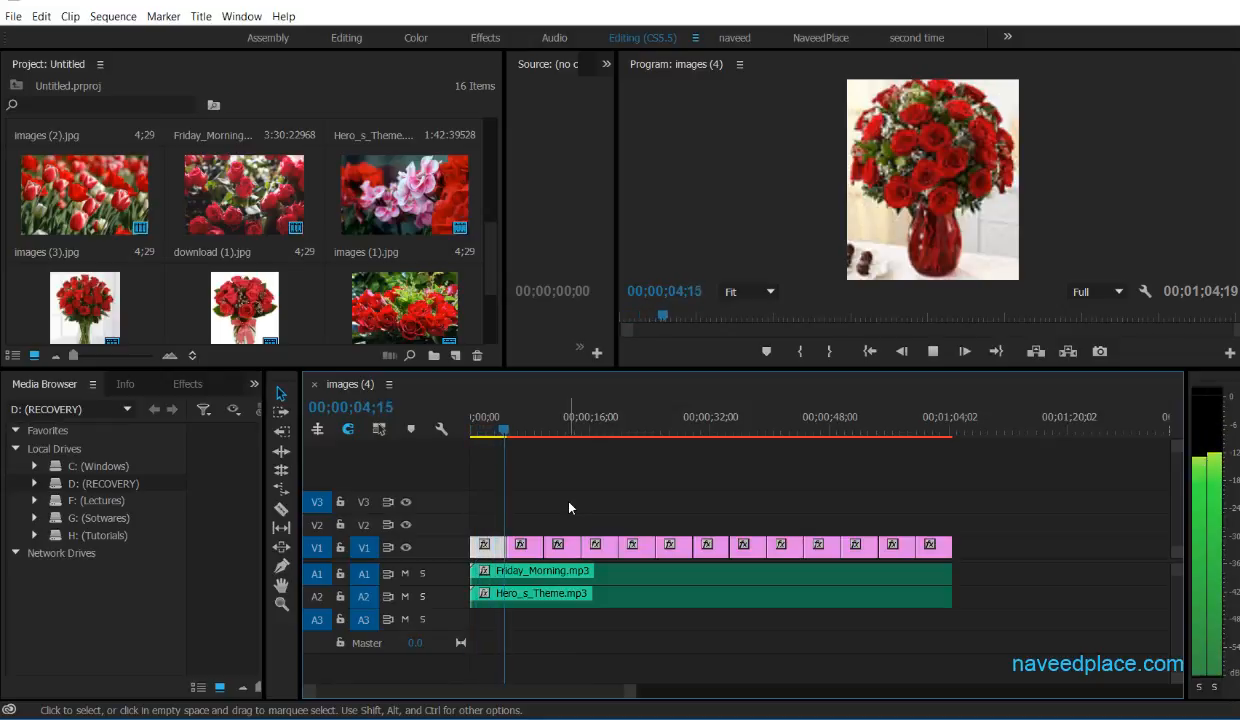
key("space")
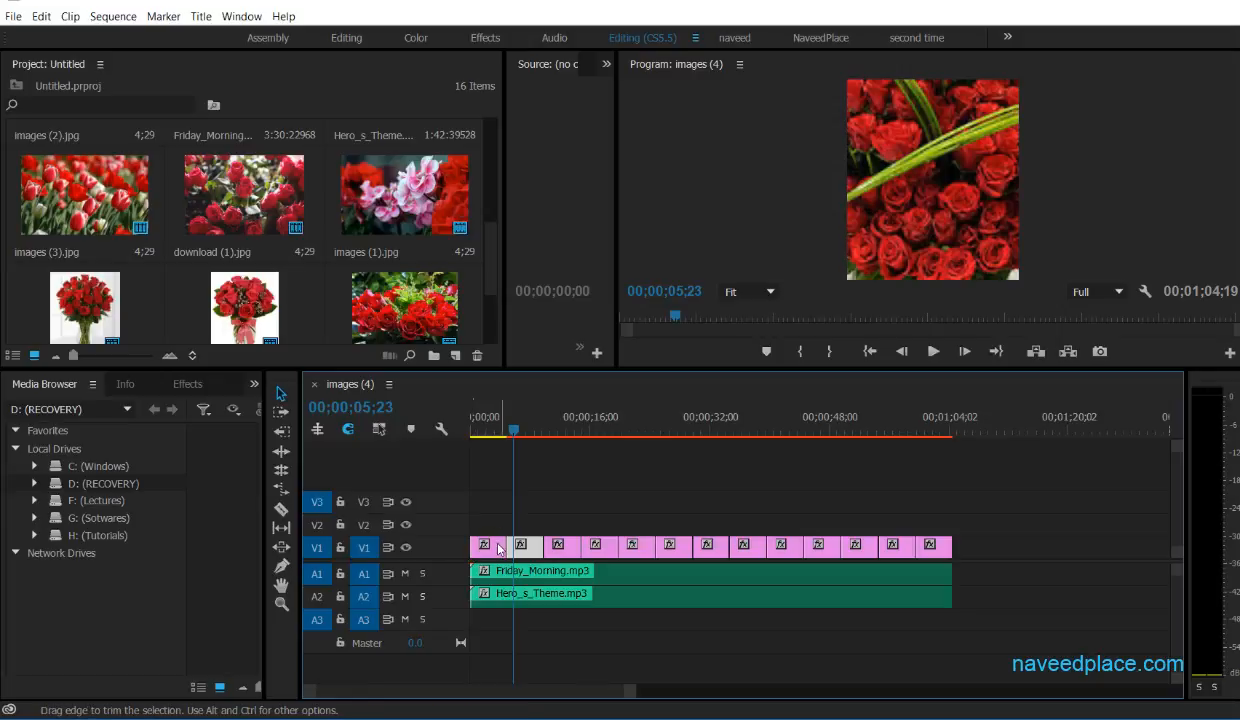
mouse_move(447, 562)
left_mouse_down()
mouse_move(438, 500)
mouse_move(455, 488)
mouse_move(450, 550)
left_mouse_up()
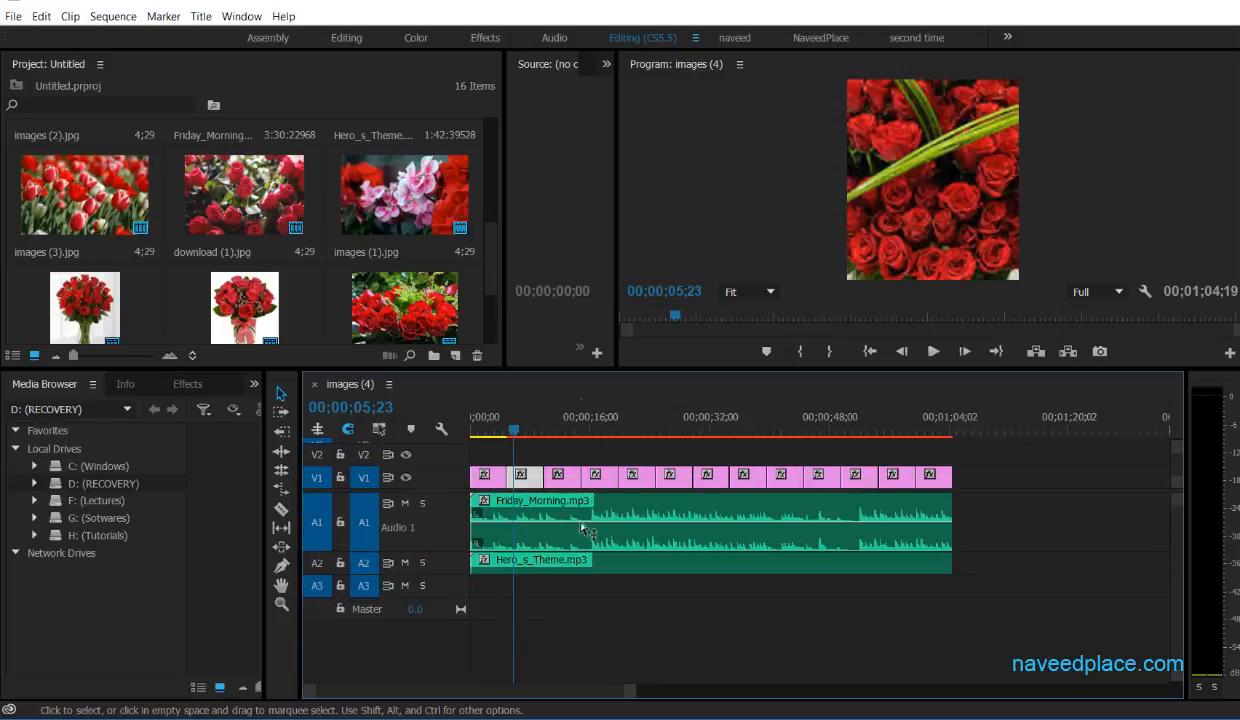
left_click_drag(461, 574, 460, 615)
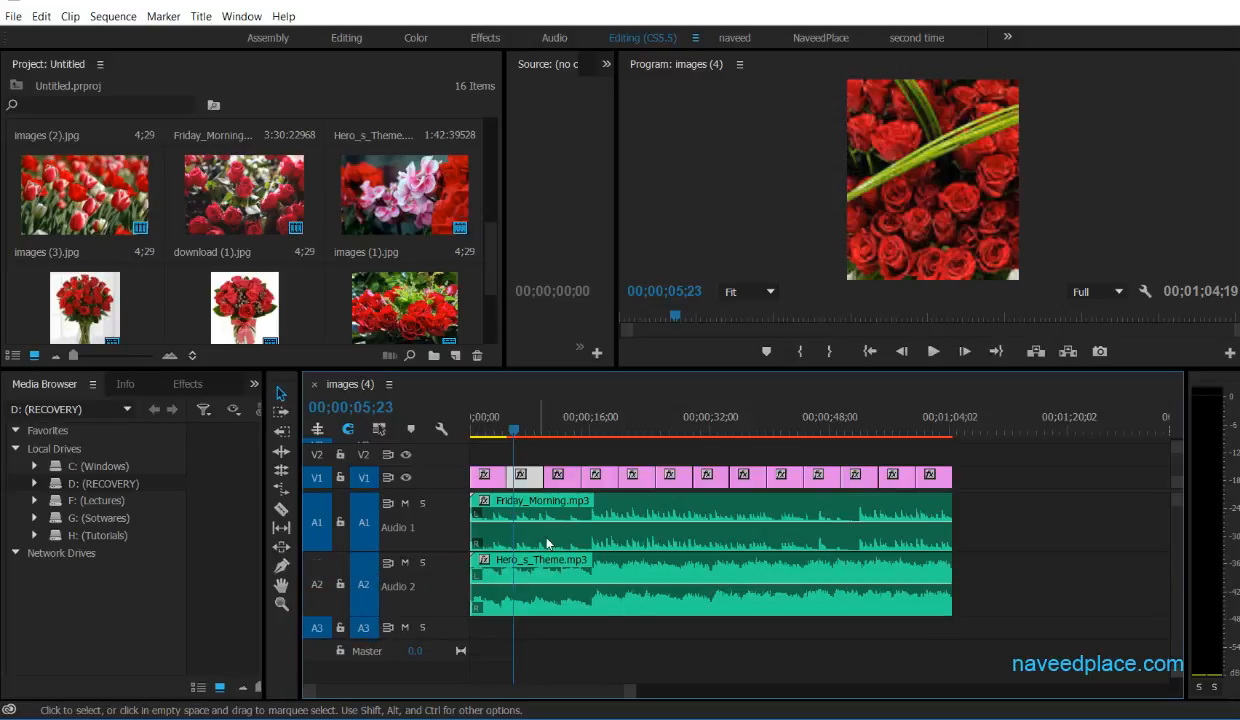
Lower the volume line of Hero_s_Theme.mp3 on A2 to its minimum and preview the sound
left_click(281, 568)
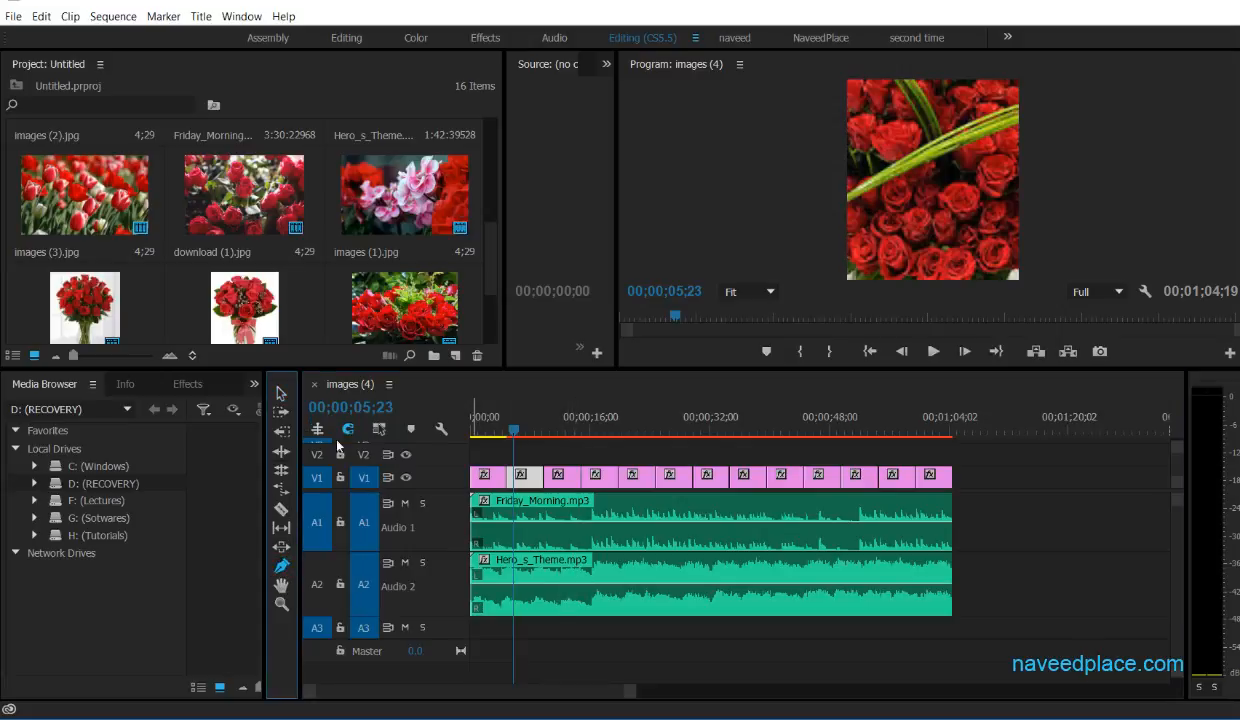
left_click(281, 393)
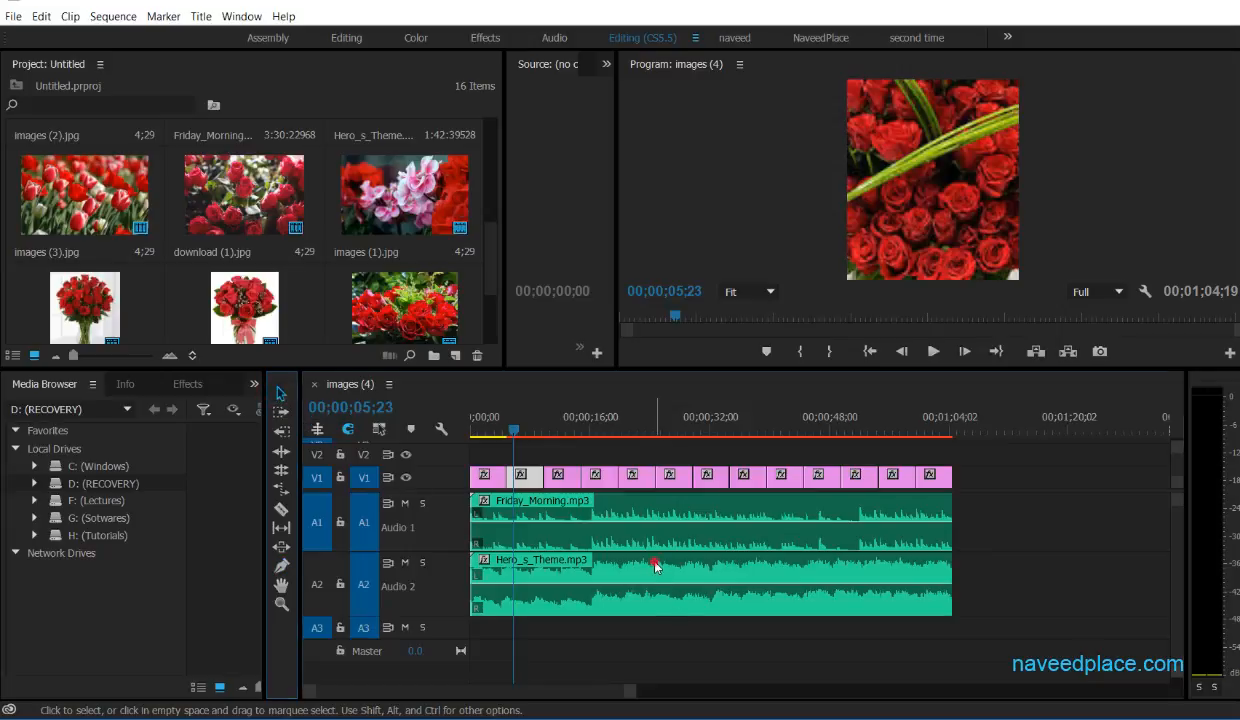
left_click(646, 584)
left_click_drag(646, 584, 648, 574)
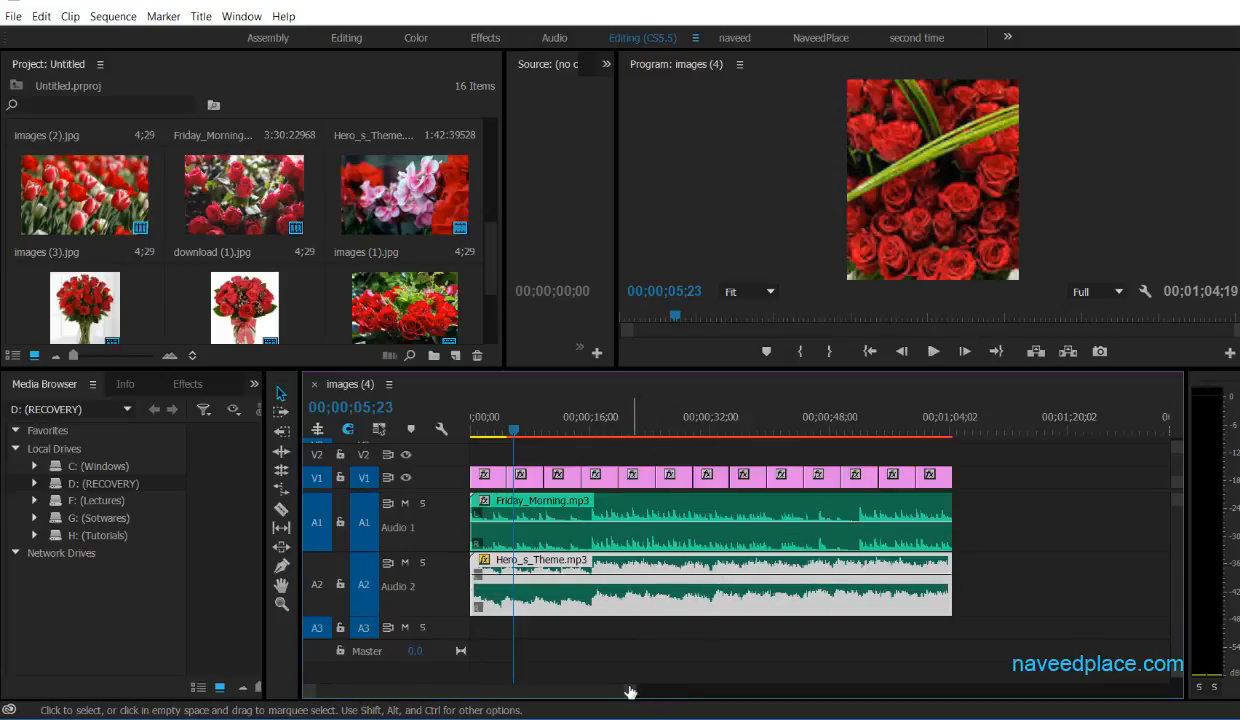
left_click_drag(628, 689, 567, 686)
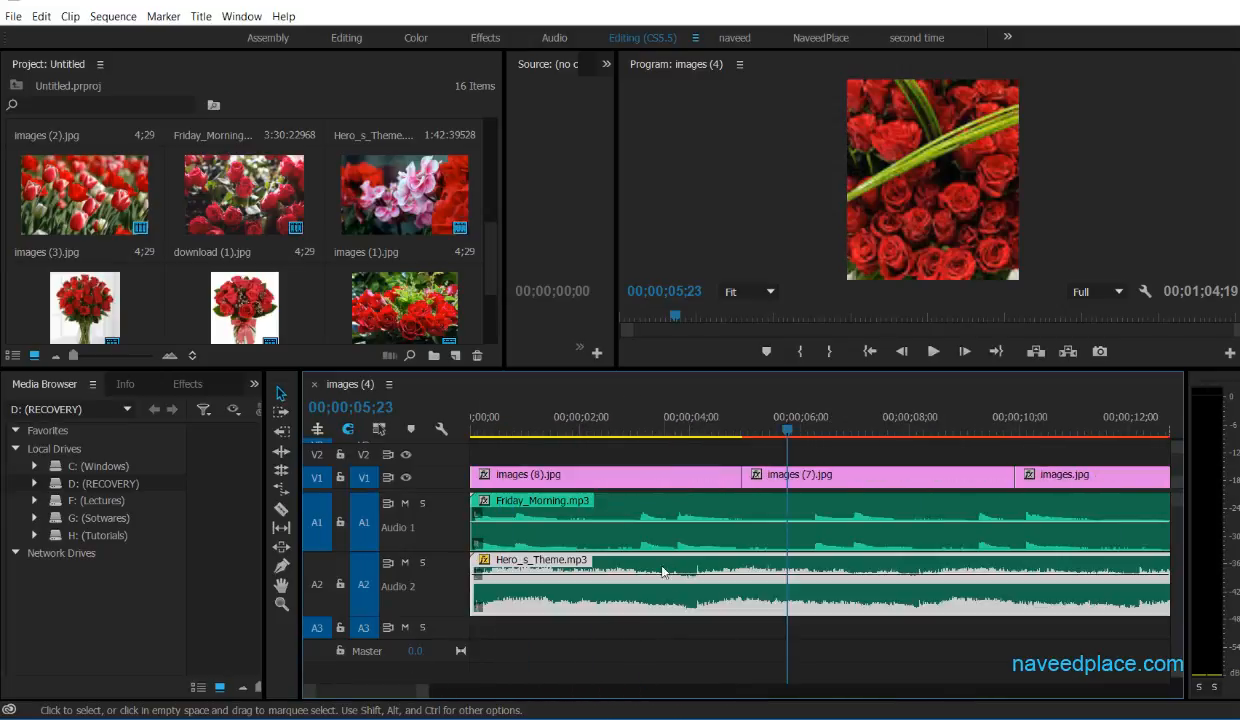
left_click_drag(664, 578, 664, 622)
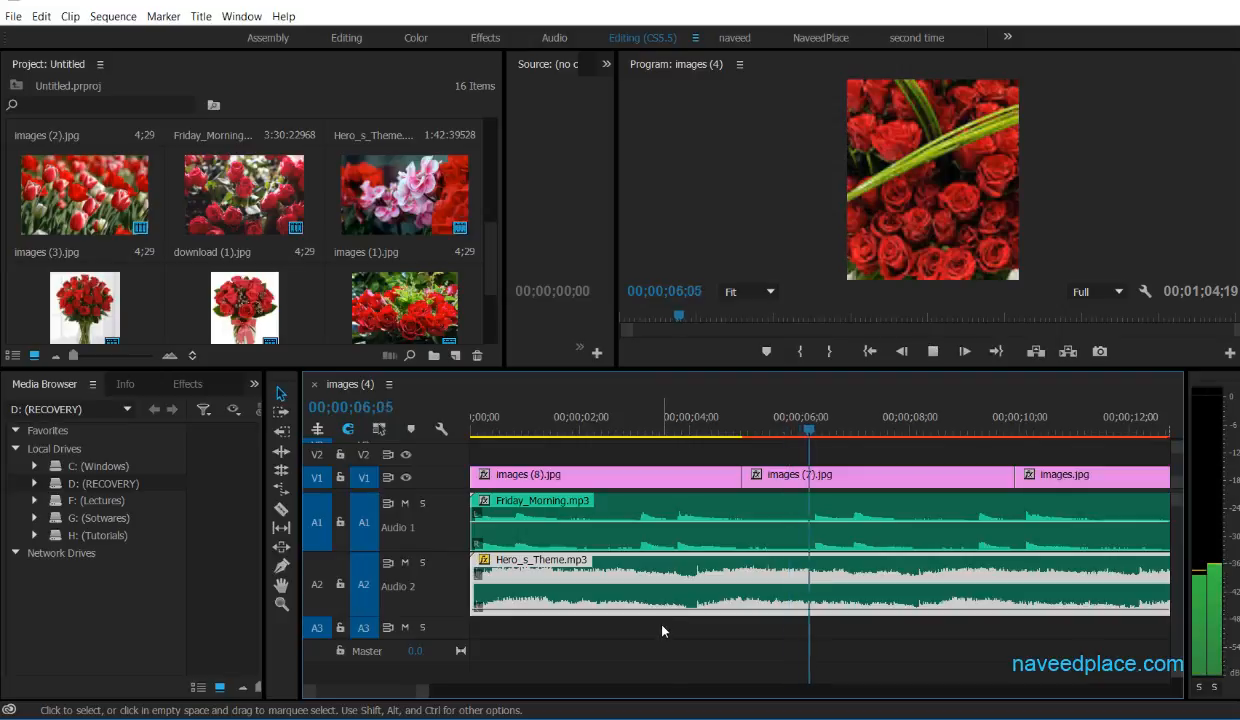
key("space")
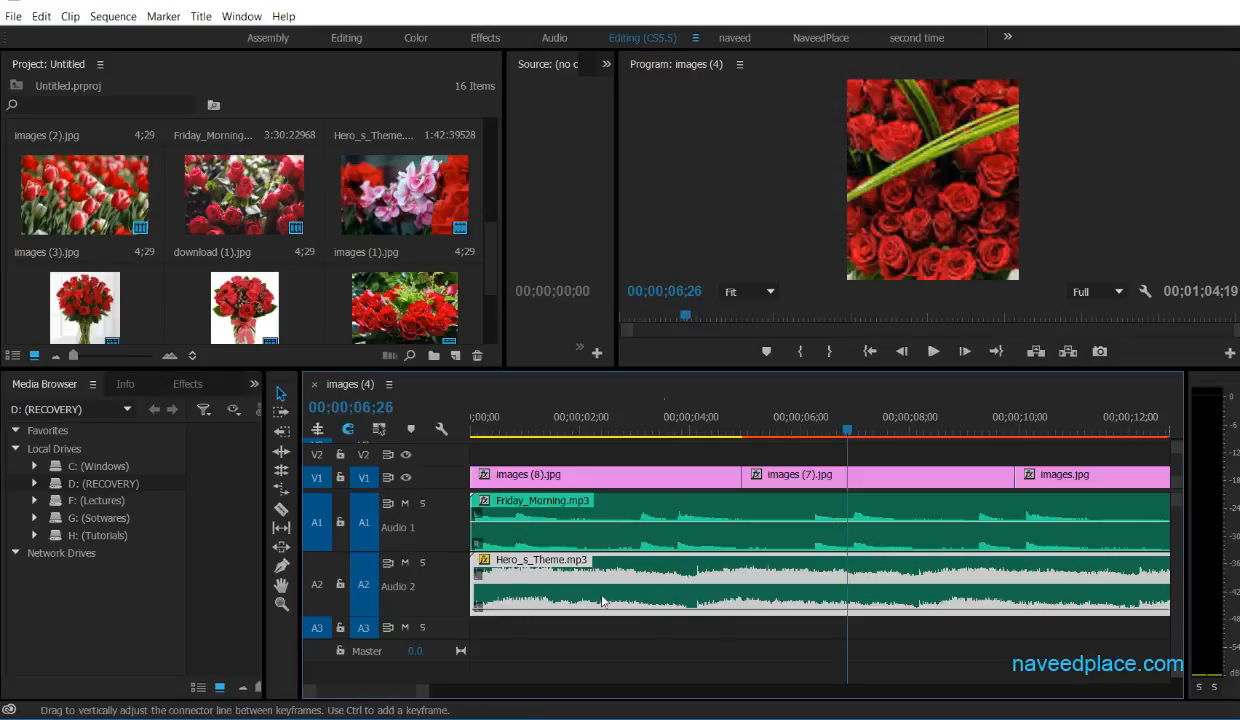
Preview Hero_s_Theme.mp3 with its volume raised to 6.02 dB, and bring its volume line back down to mid-height
mouse_move(640, 607)
left_mouse_down()
mouse_move(648, 626)
mouse_move(645, 605)
left_mouse_up()
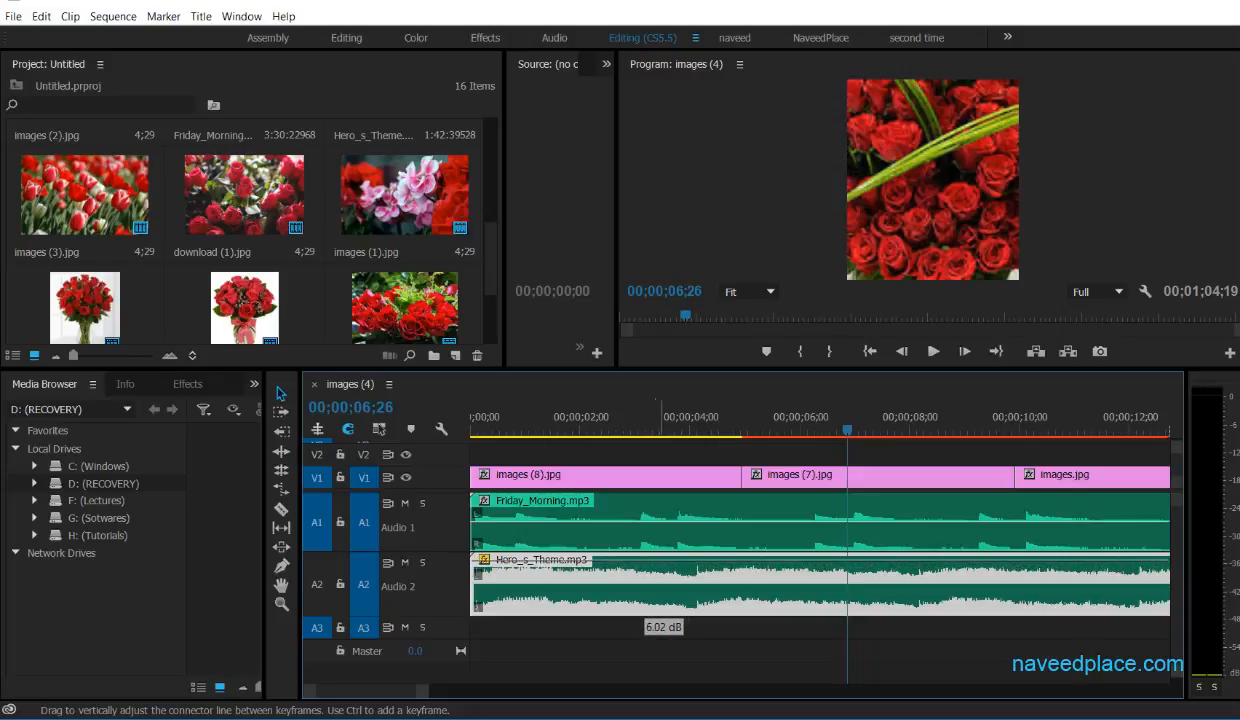
key("space")
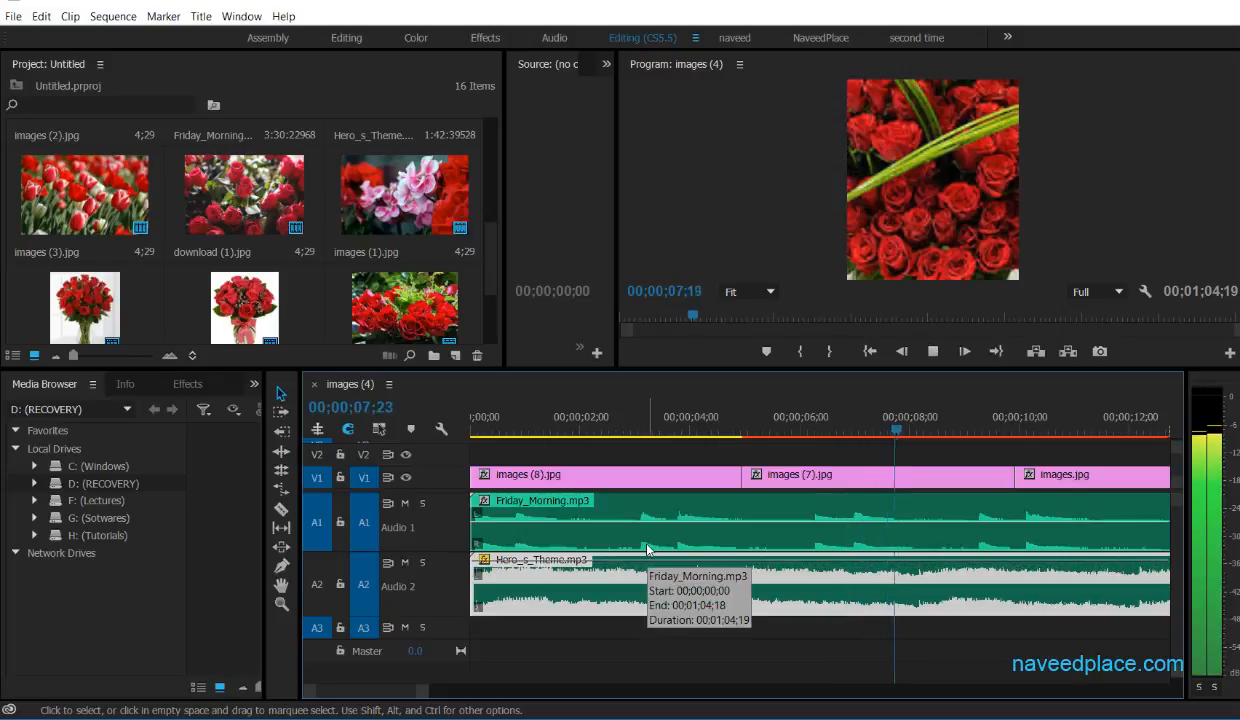
mouse_move(648, 572)
left_mouse_down()
mouse_move(648, 614)
mouse_move(649, 590)
left_mouse_up()
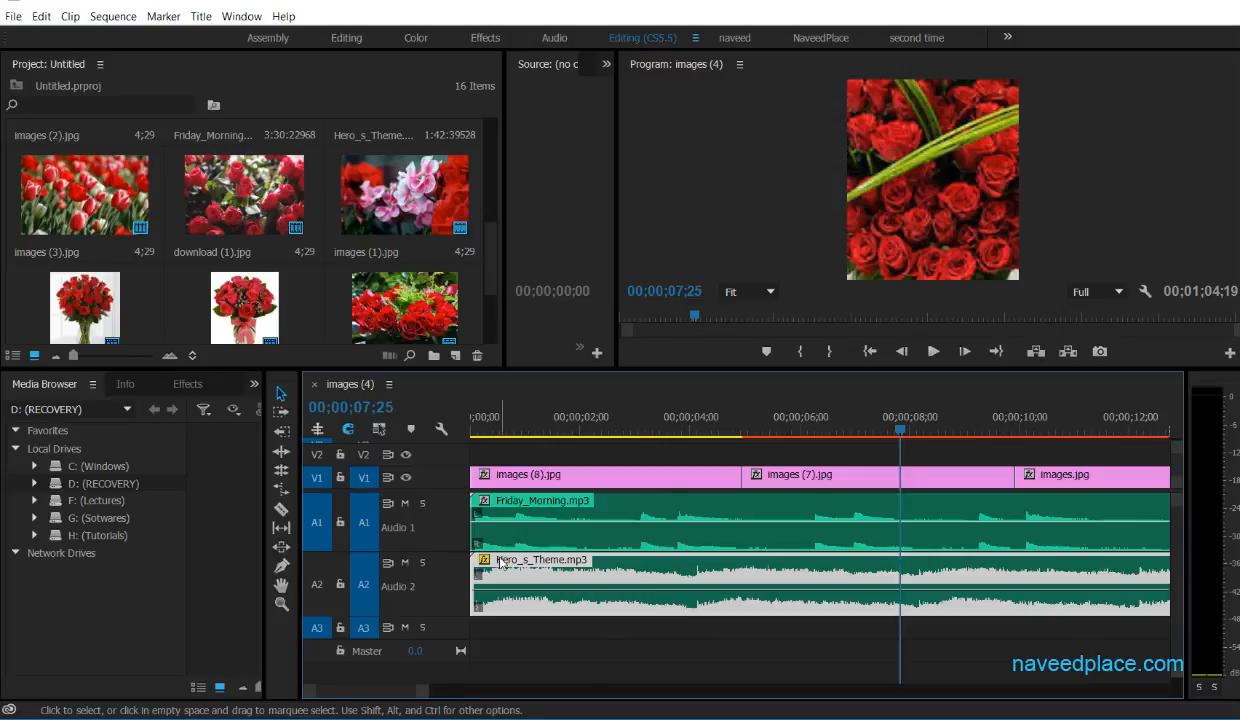
Add three volume keyframes to Hero_s_Theme.mp3 on A2 with the Pen tool, at about 2.5, 6 and 9.5 seconds
left_click(282, 566)
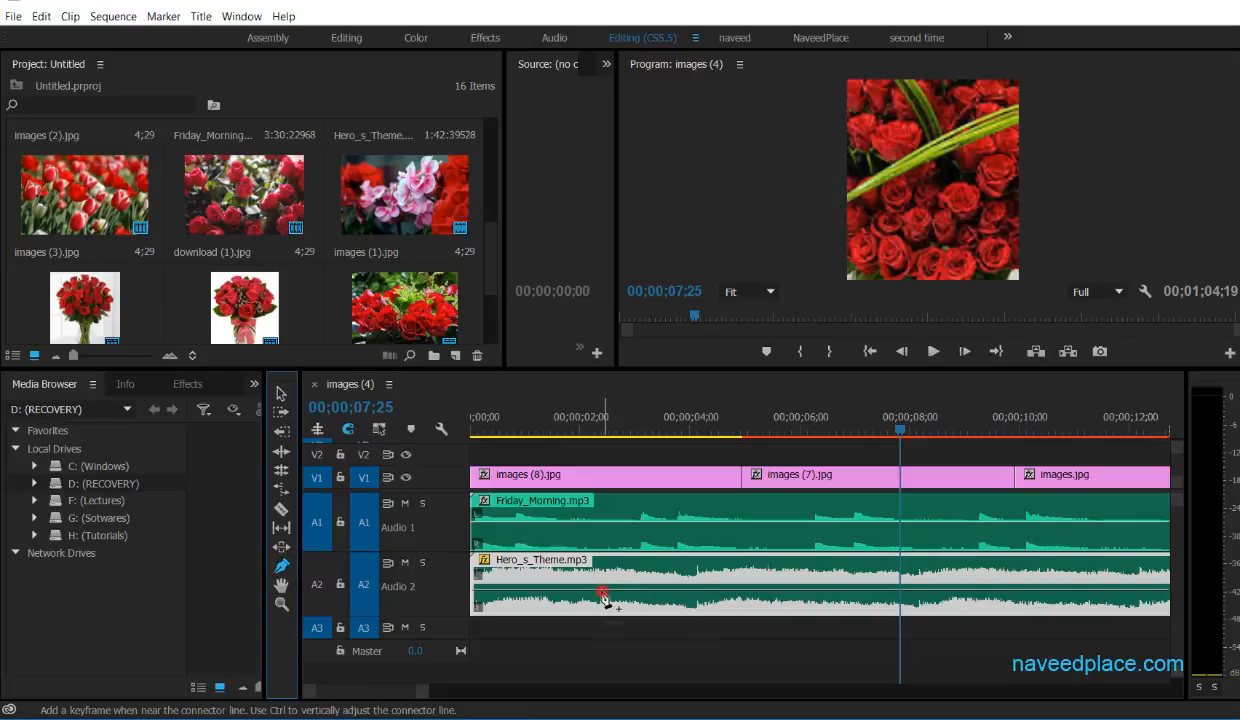
left_click(603, 591)
left_click(803, 591)
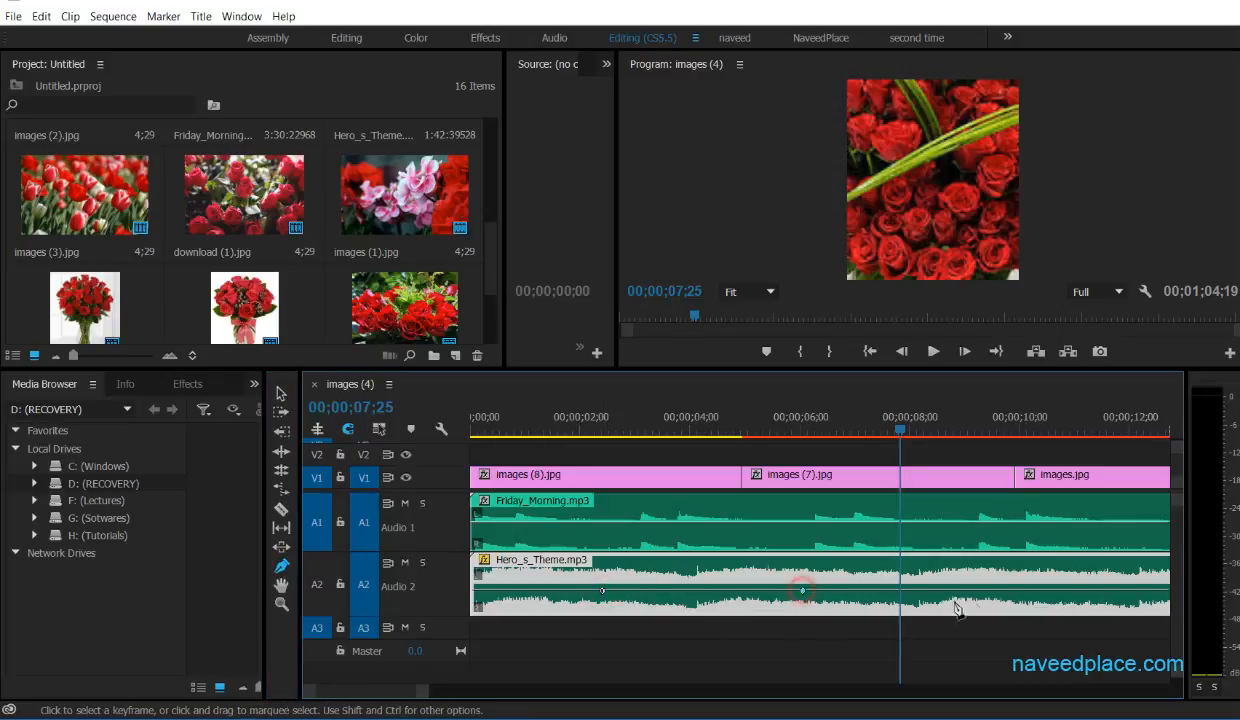
double_click(1001, 593)
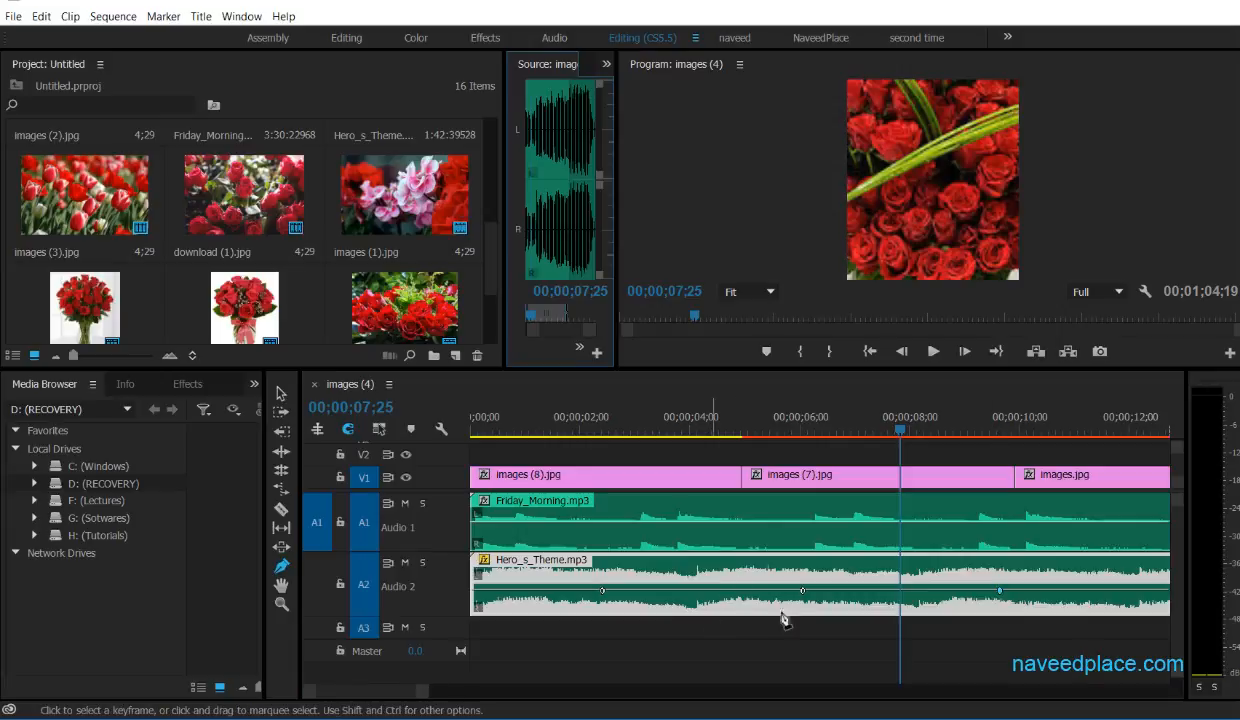
Shape the Hero_s_Theme.mp3 volume line into a V by raising the outer keyframes and lowering the middle one to minimum, and save the project
left_click(281, 393)
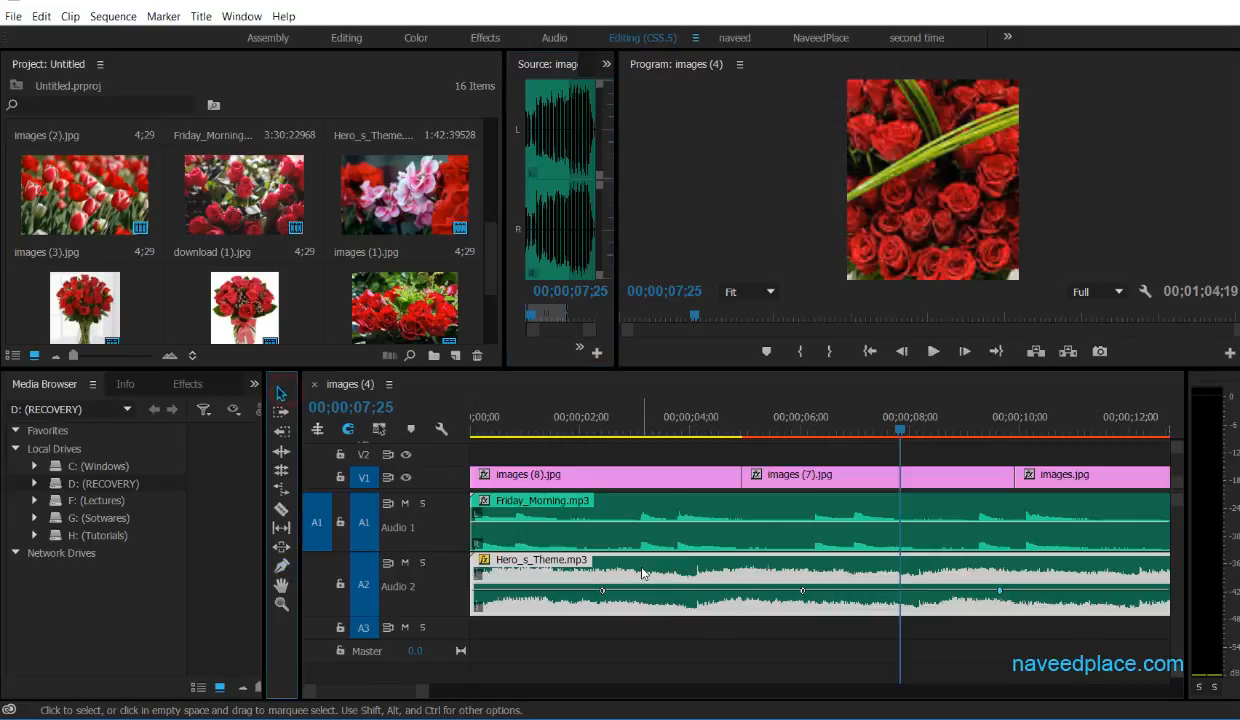
left_click(602, 591)
left_click_drag(602, 591, 605, 560)
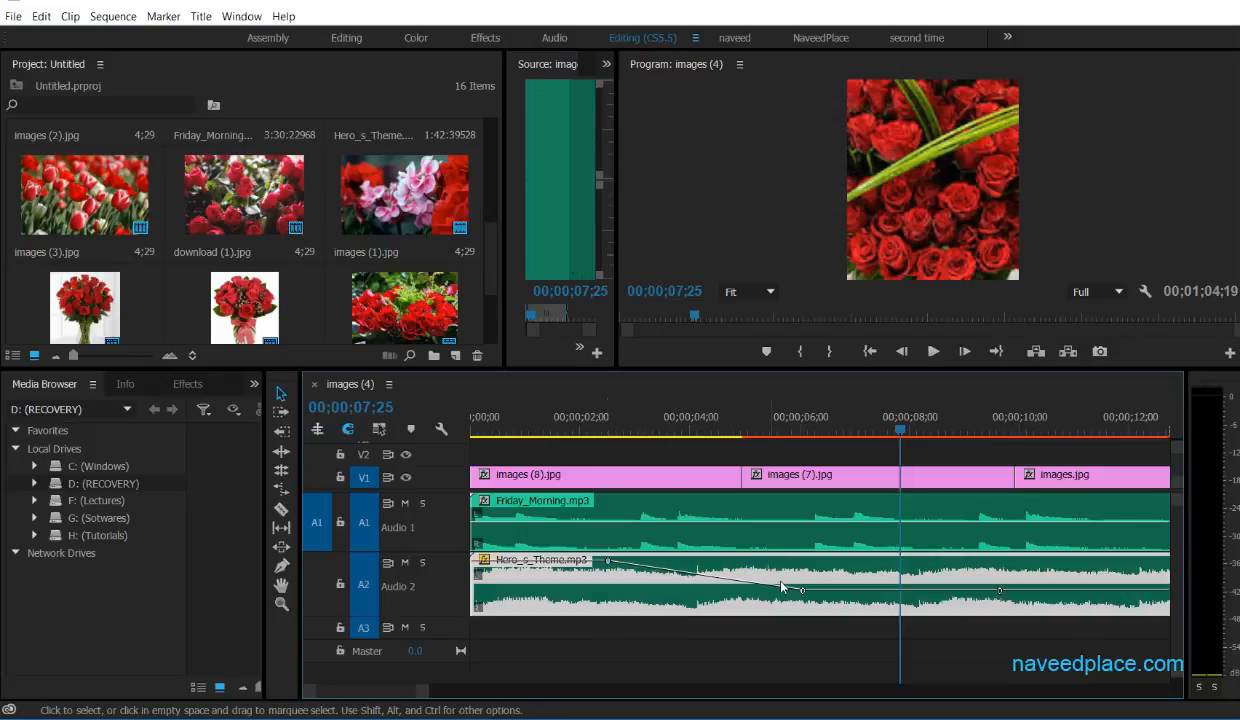
left_click_drag(802, 590, 802, 608)
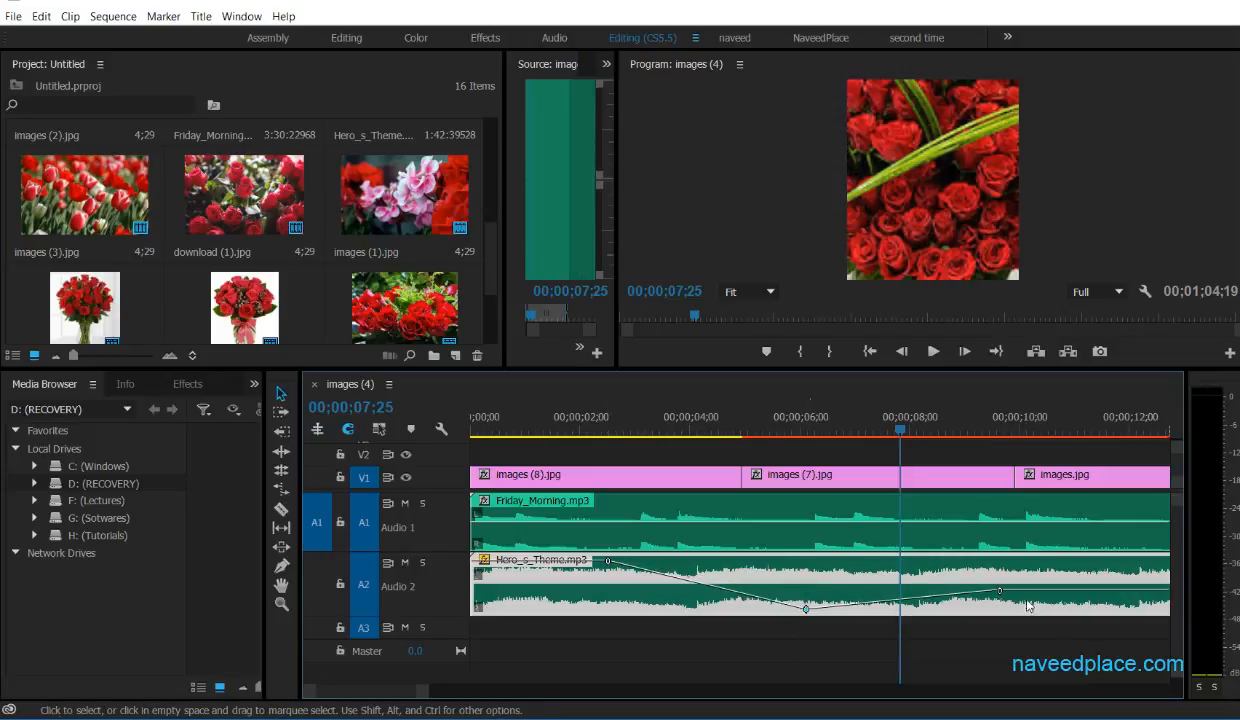
left_click_drag(999, 590, 962, 561)
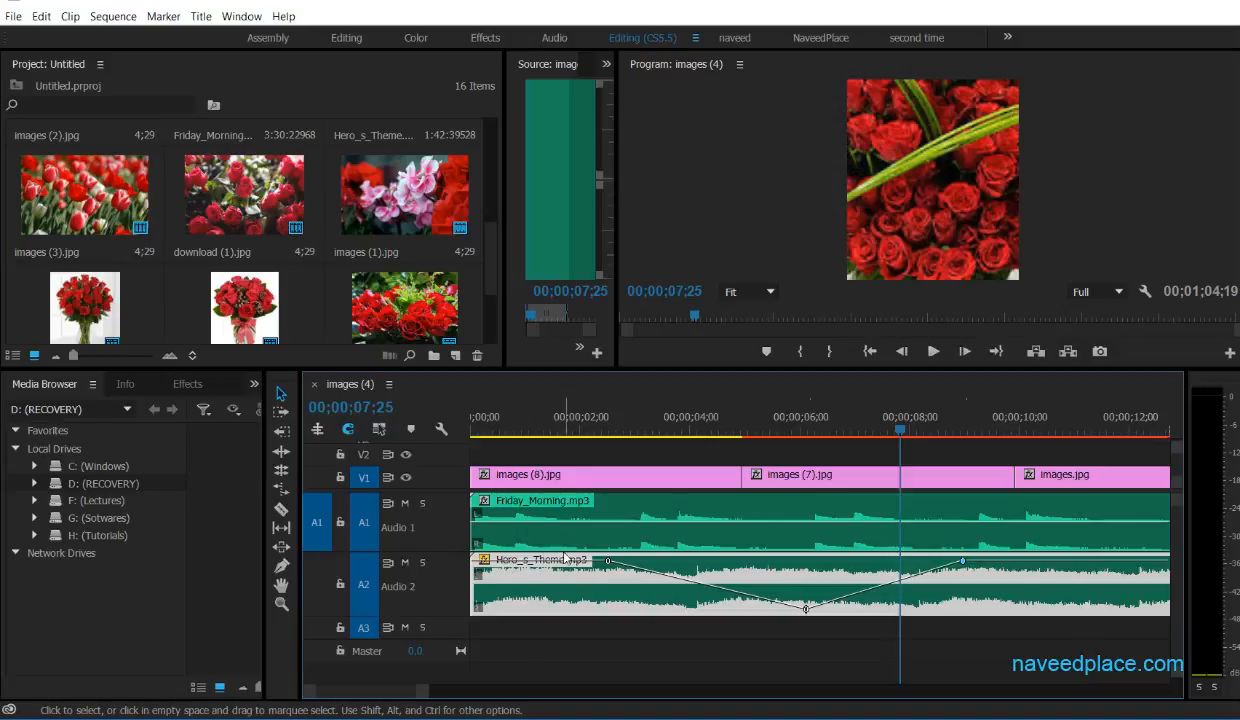
key("ctrl+s")
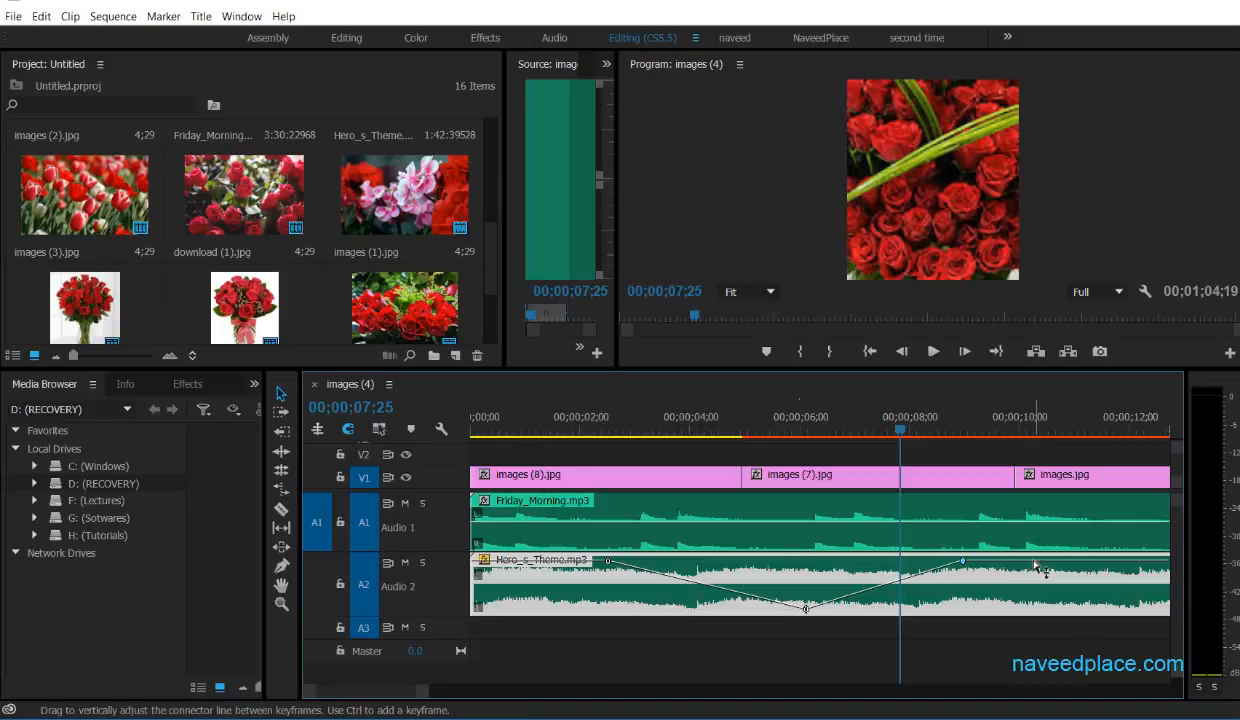
Play the sequence from the start past the volume keyframes to about 16 seconds, with the whole sequence in view
left_click_drag(903, 432, 474, 431)
left_click_drag(424, 692, 656, 692)
key("space")
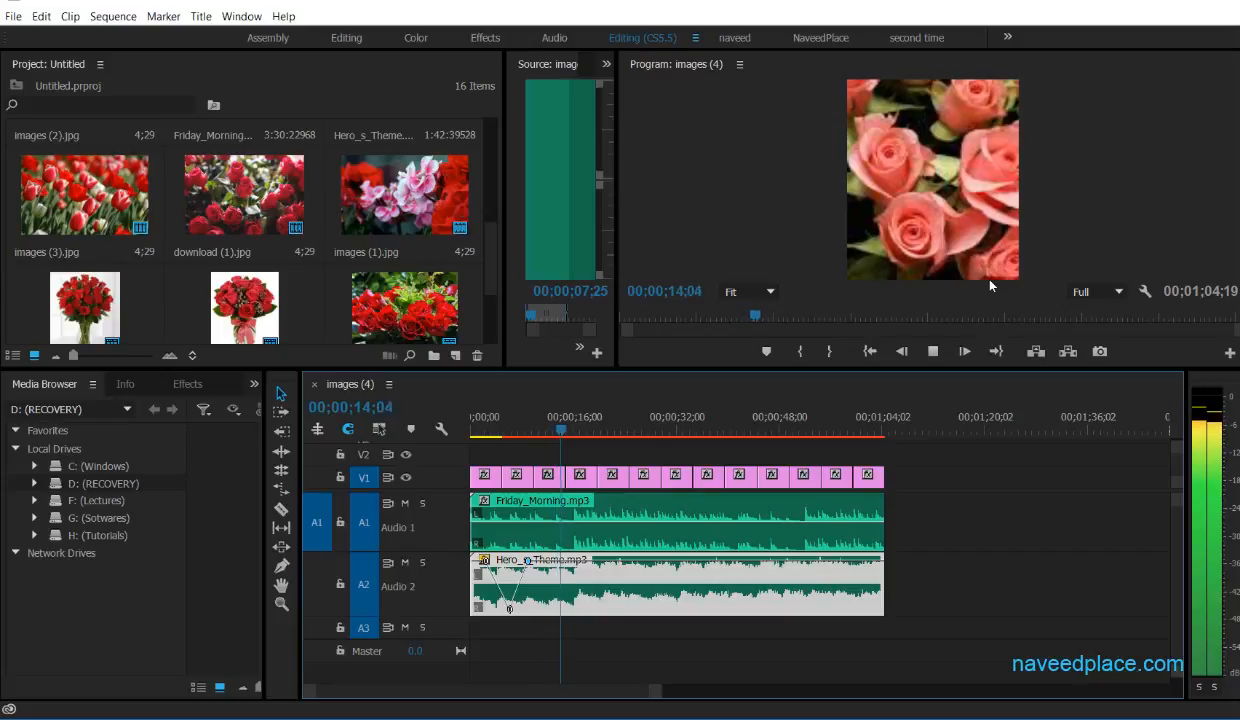
key("space")
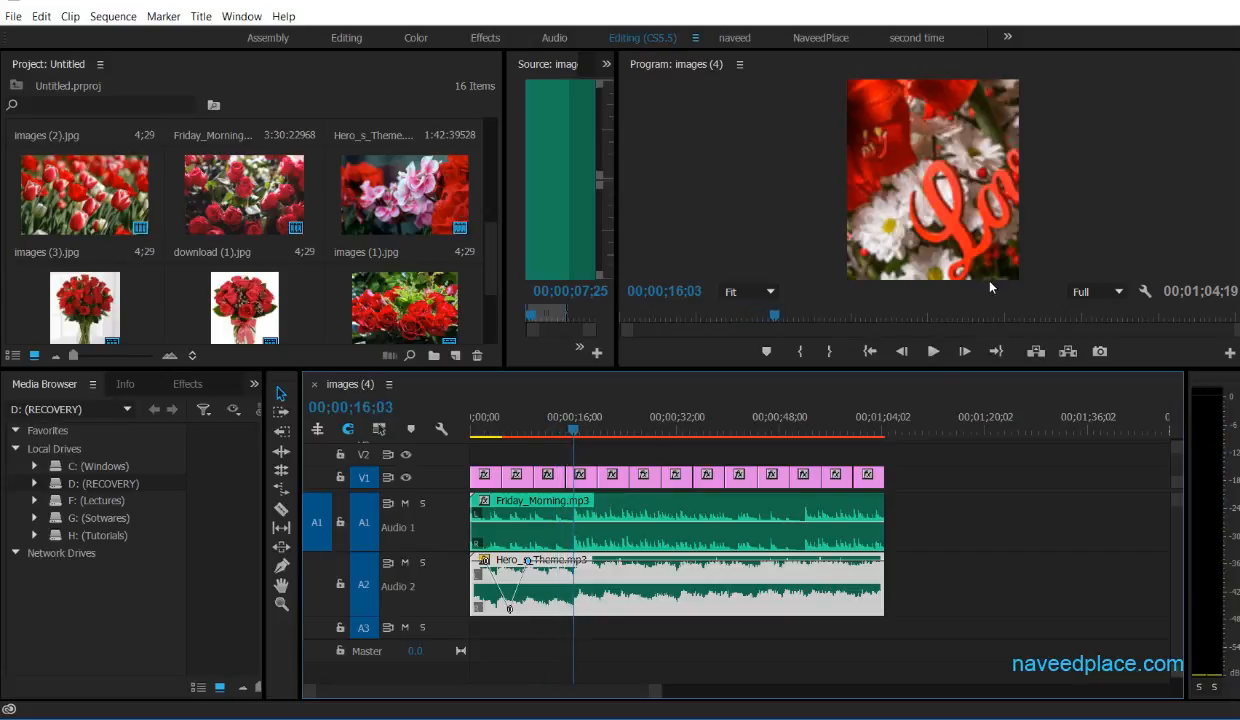
Spread out the volume dip on Hero_s_Theme.mp3 by moving the last keyframe to about 35 seconds and the lowest one to 00;00;19;08
left_click(650, 690)
left_click_drag(642, 693, 606, 693)
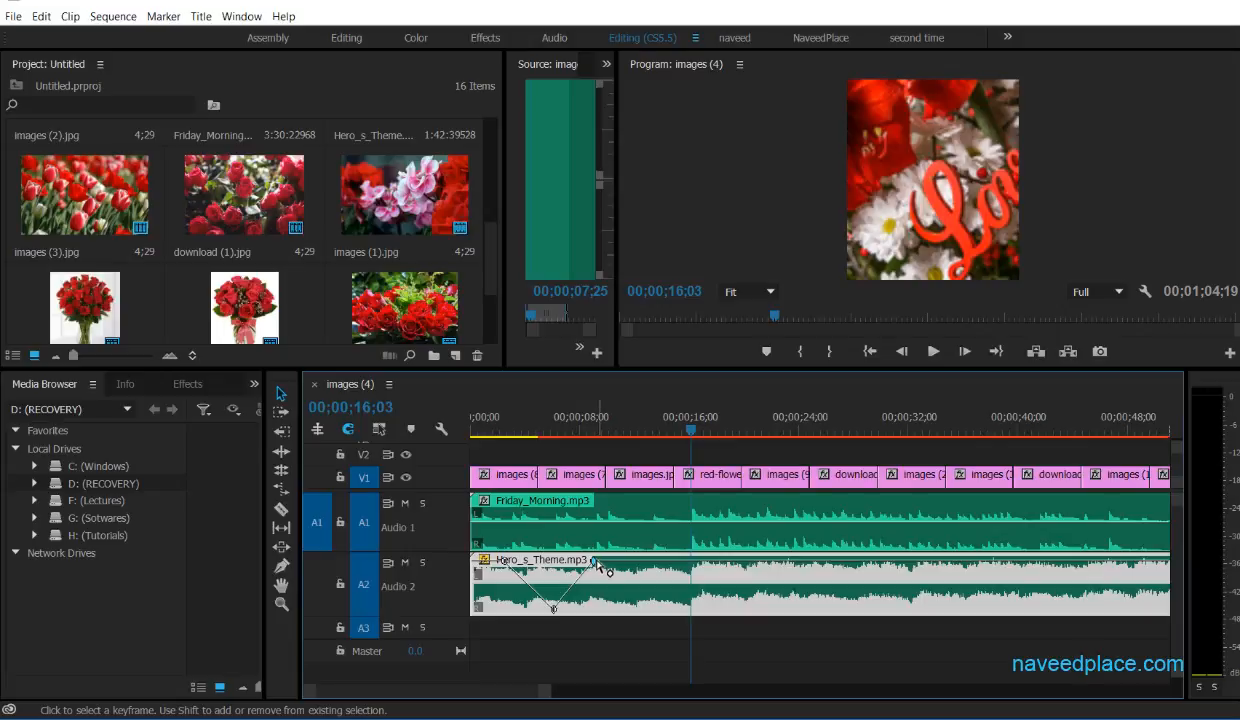
left_click_drag(598, 562, 948, 561)
left_click(555, 609)
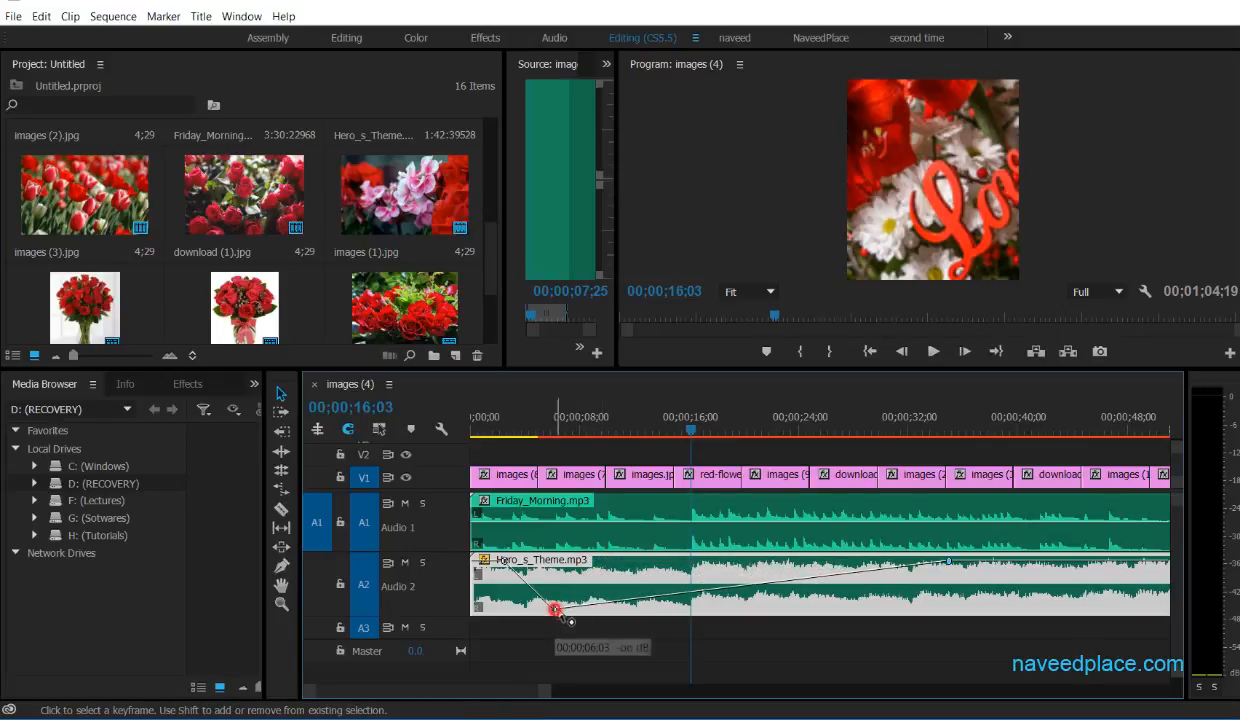
left_click_drag(555, 609, 731, 609)
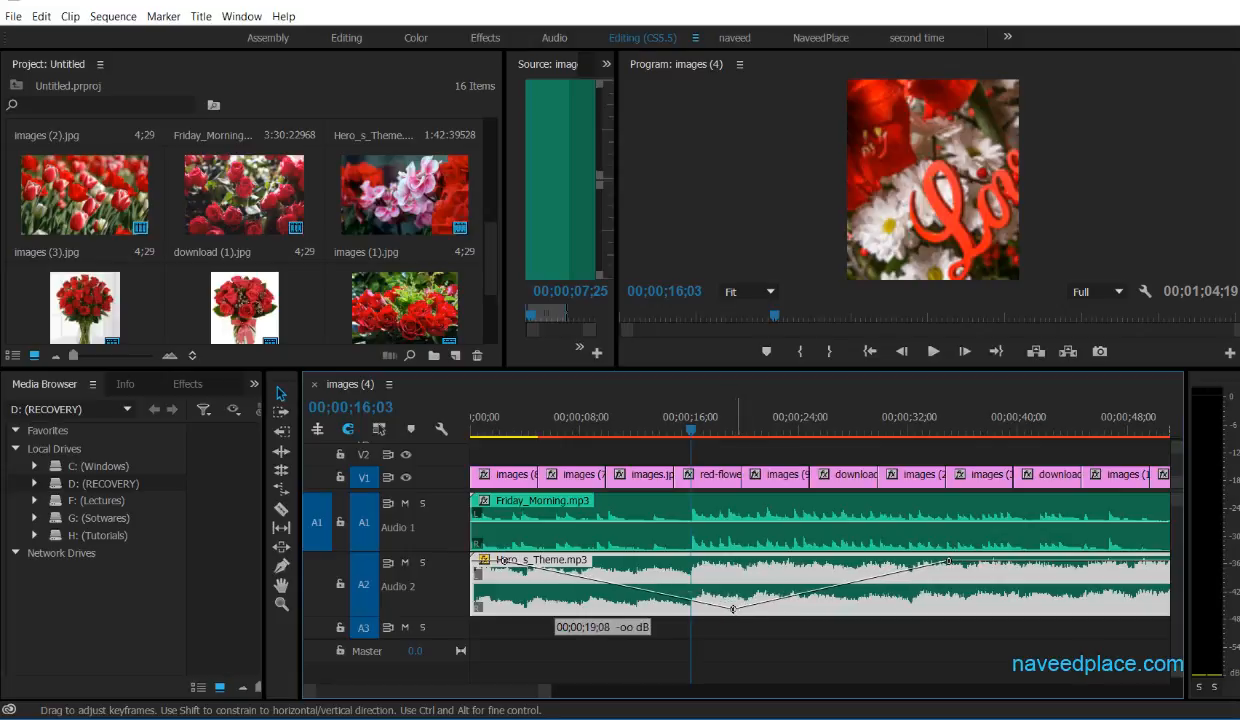
Play the sequence from about 4 seconds to about 27 seconds to check the longer fade-out and fade-in of the music
left_click_drag(545, 692, 692, 703)
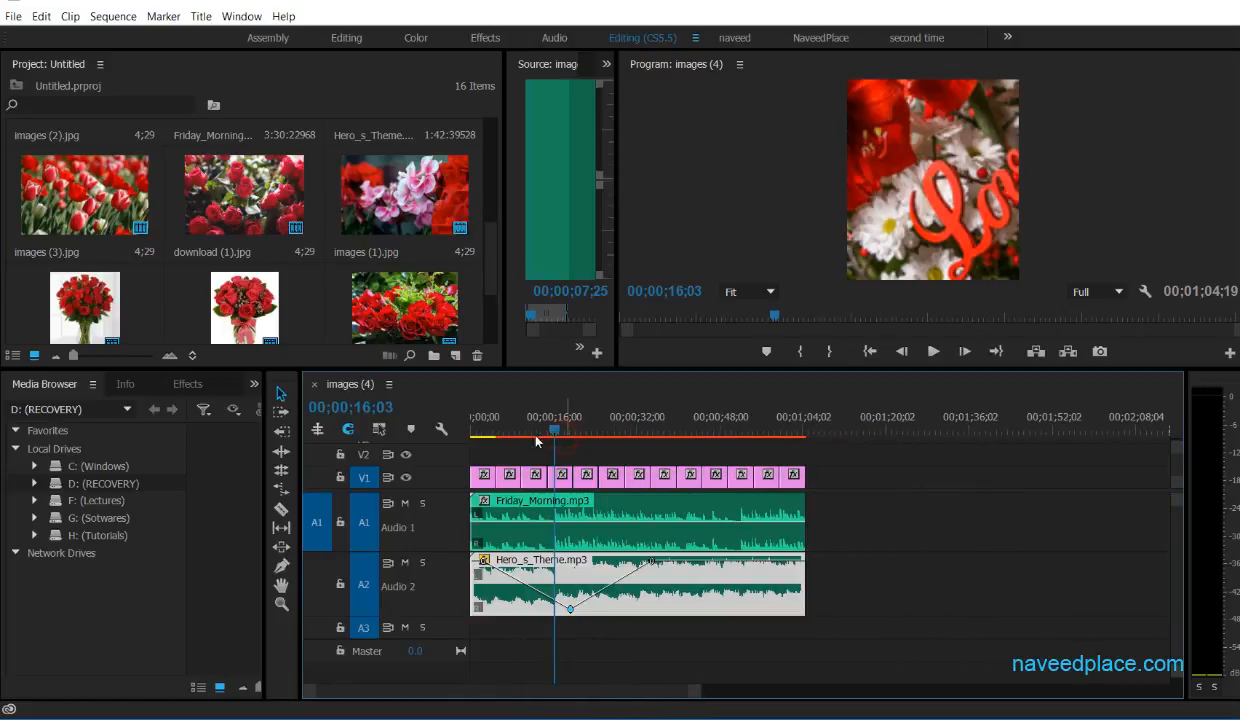
left_click_drag(548, 433, 493, 427)
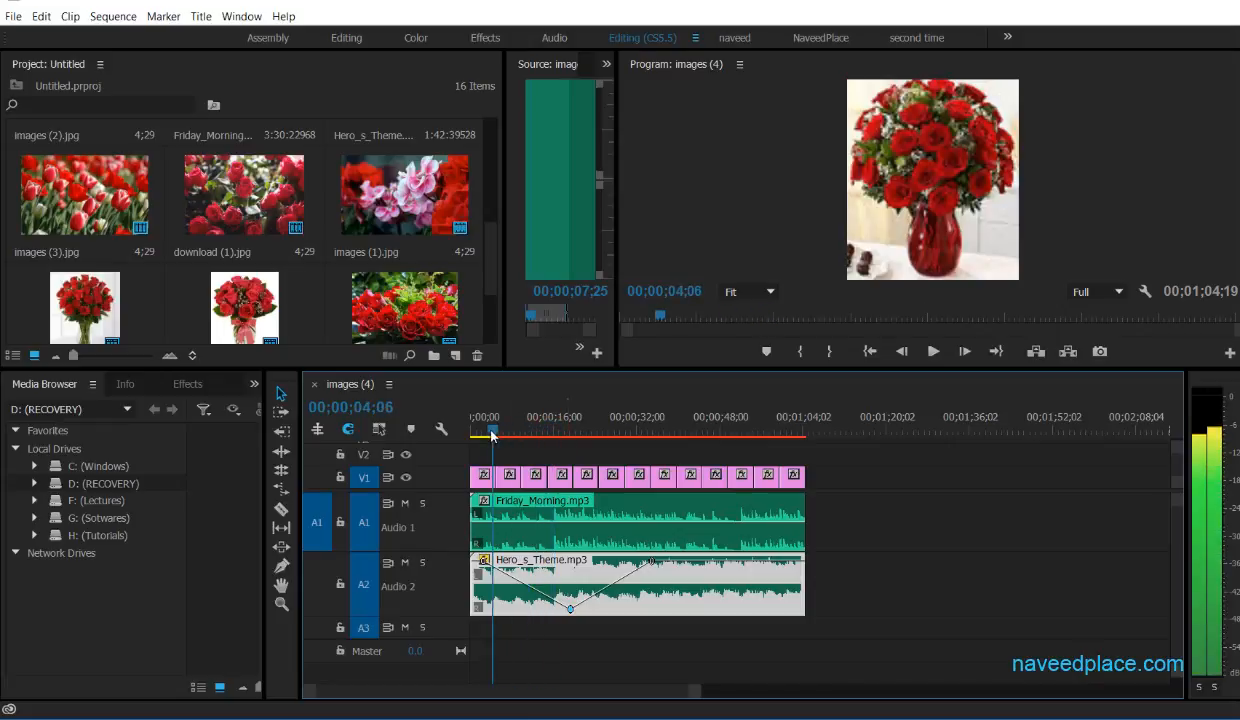
key("space")
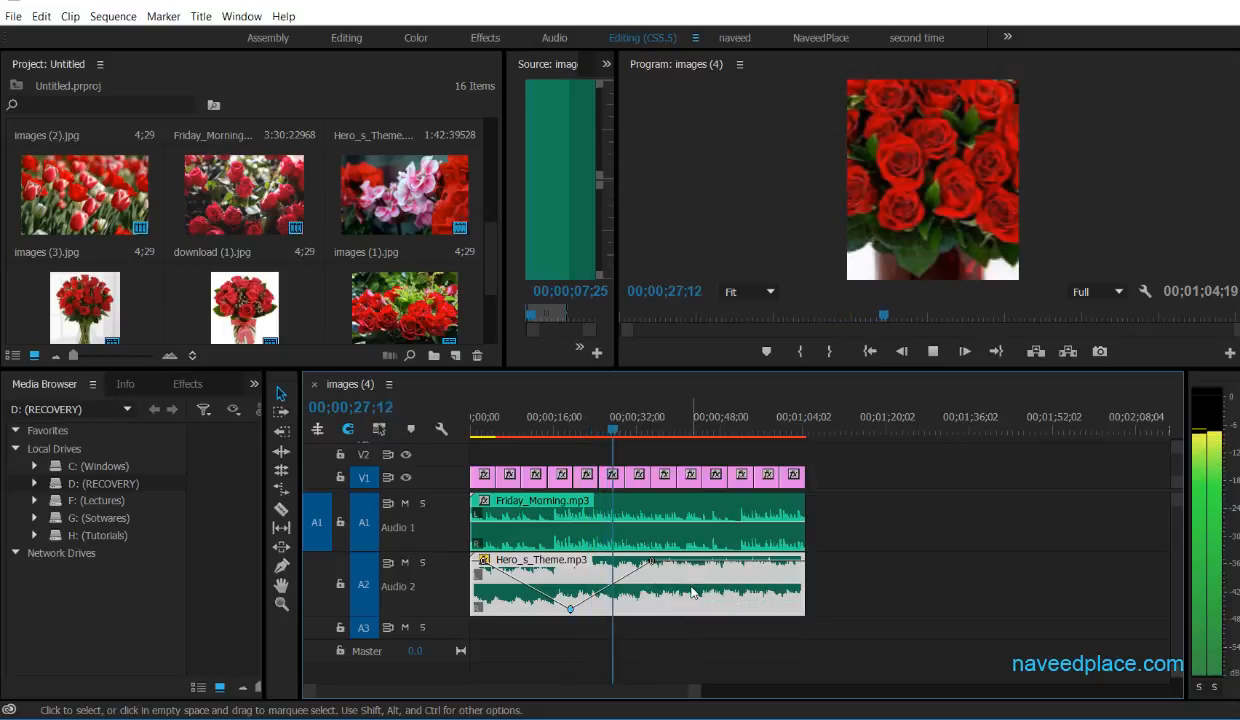
key("space")
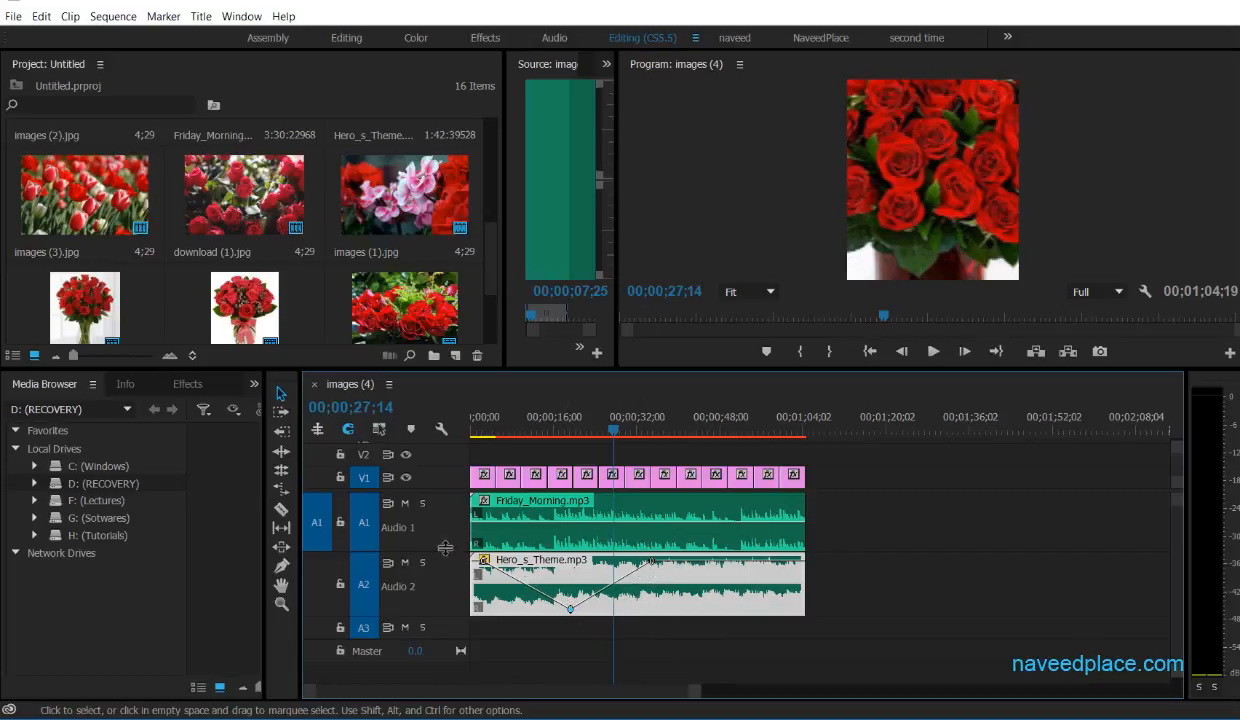
Make audio track A2 taller and move the last volume keyframe of Hero_s_Theme.mp3 earlier, to about 32 seconds
left_click_drag(440, 615, 458, 571)
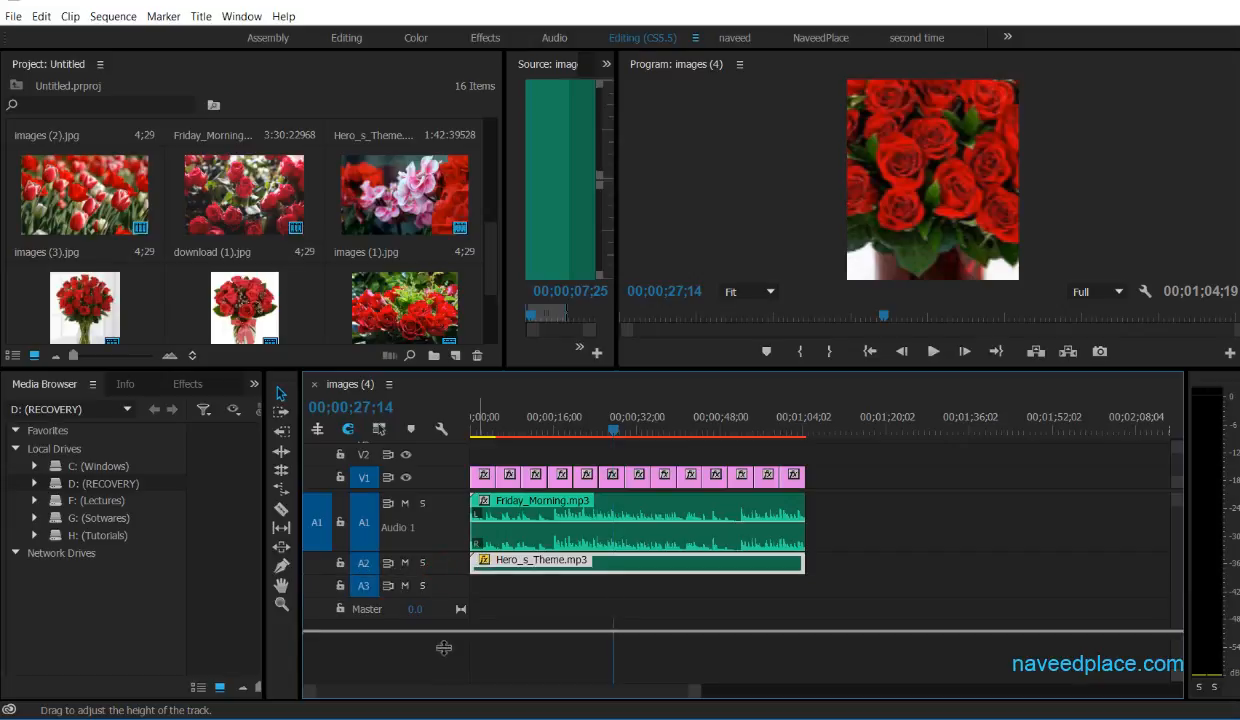
left_click_drag(445, 666, 446, 668)
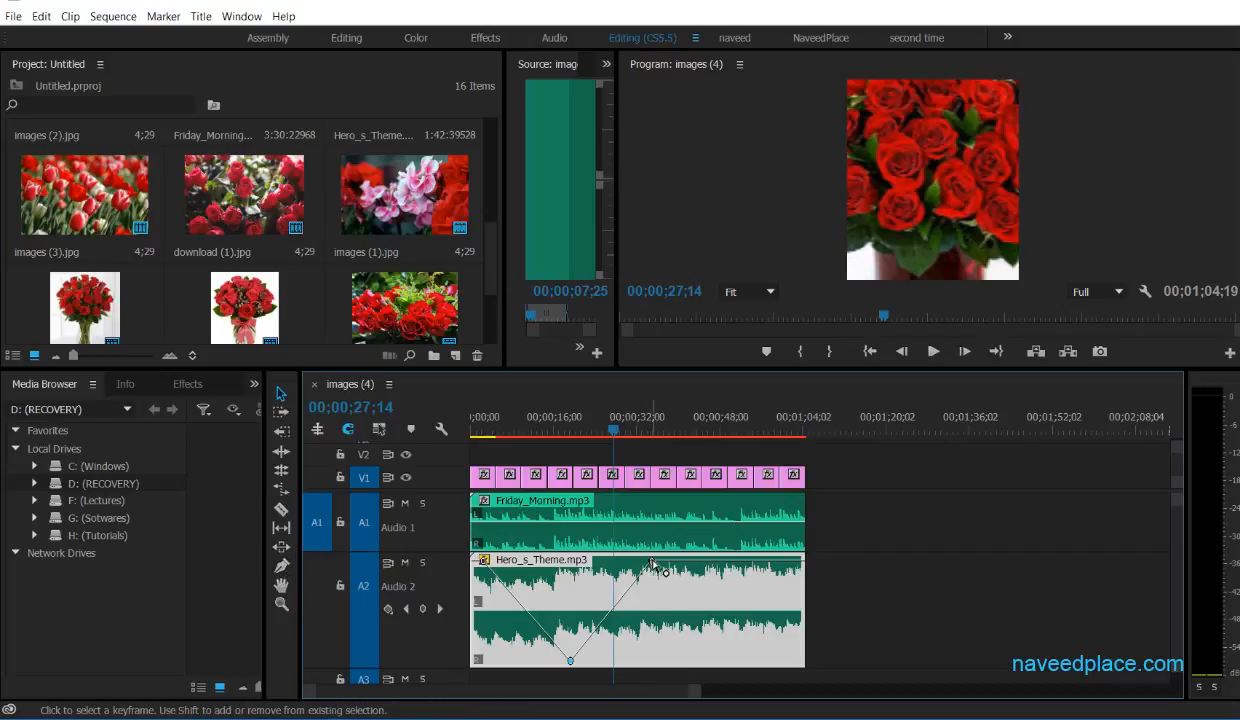
mouse_move(651, 561)
left_mouse_down()
mouse_move(663, 615)
mouse_move(634, 561)
left_mouse_up()
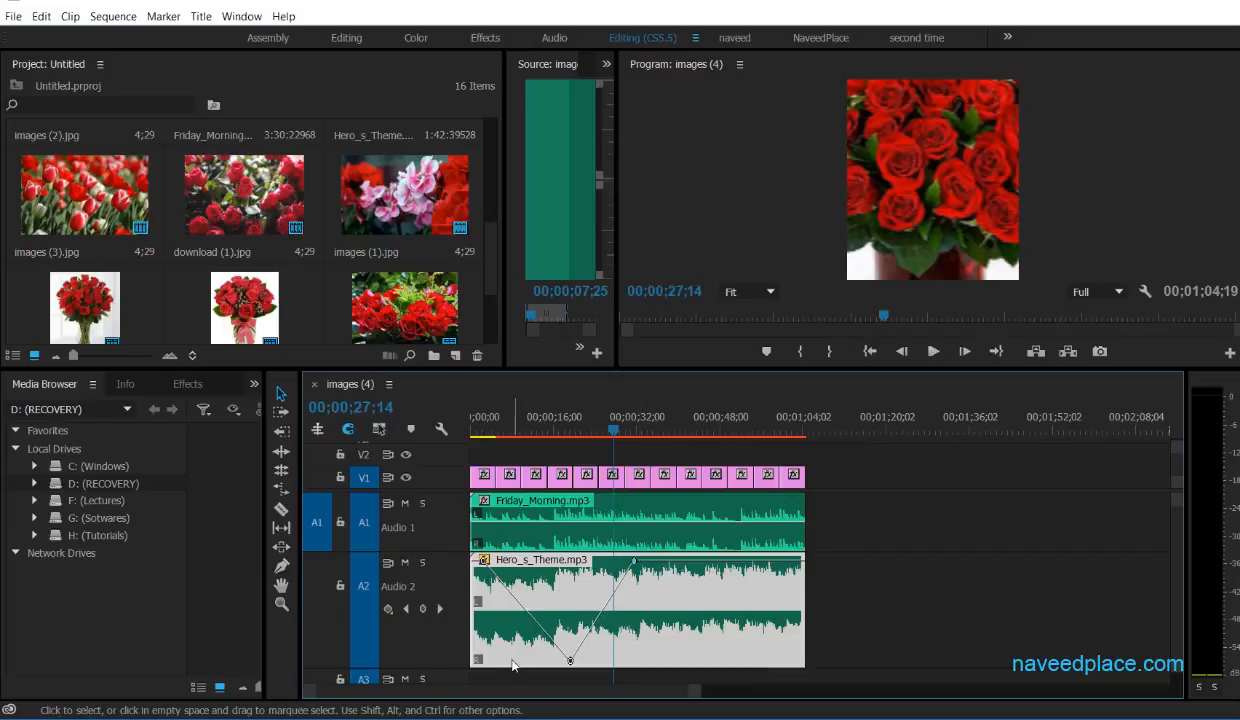
Collapse audio track A2, expand video track V1 to show the image thumbnails, and save the project
left_click_drag(460, 668, 460, 562)
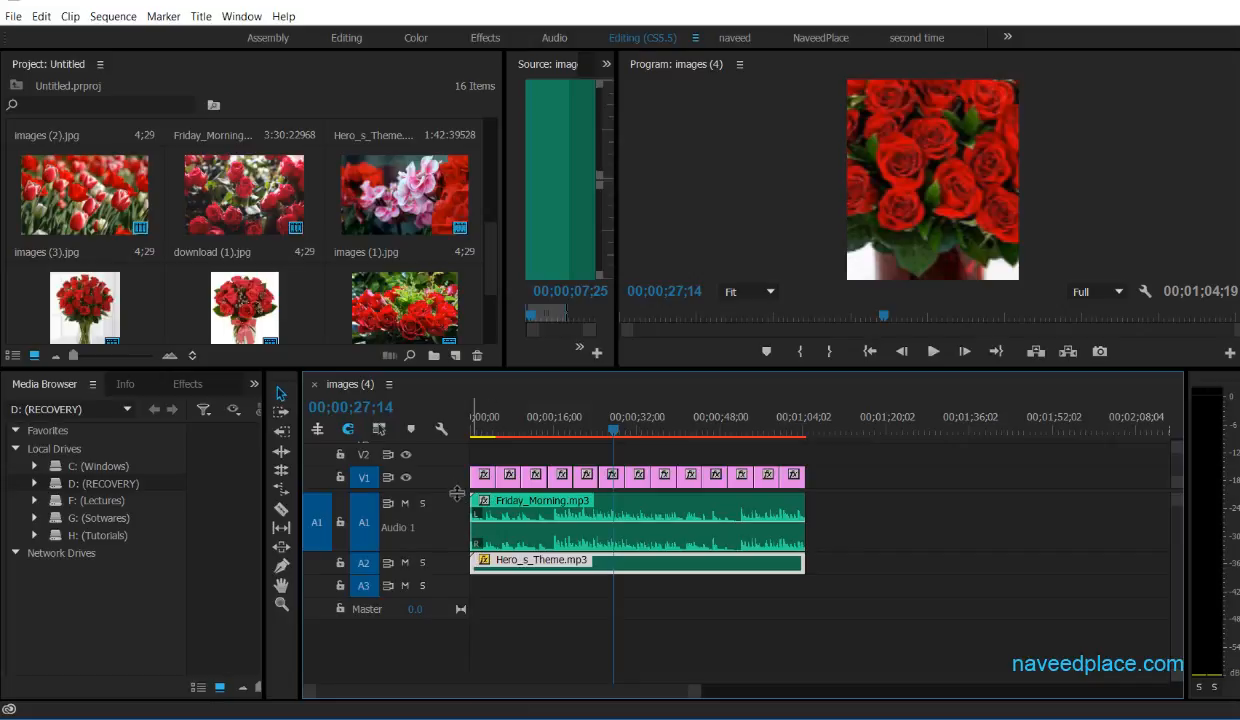
left_click_drag(457, 493, 455, 465)
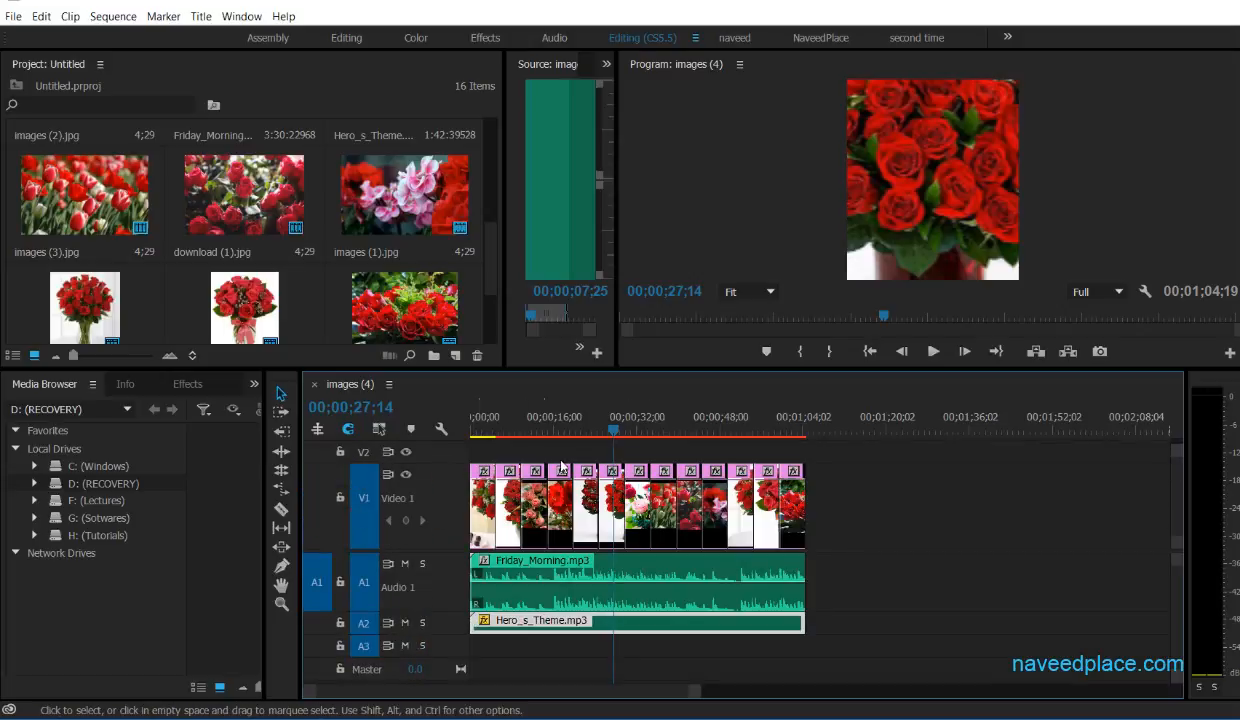
key("ctrl+s")
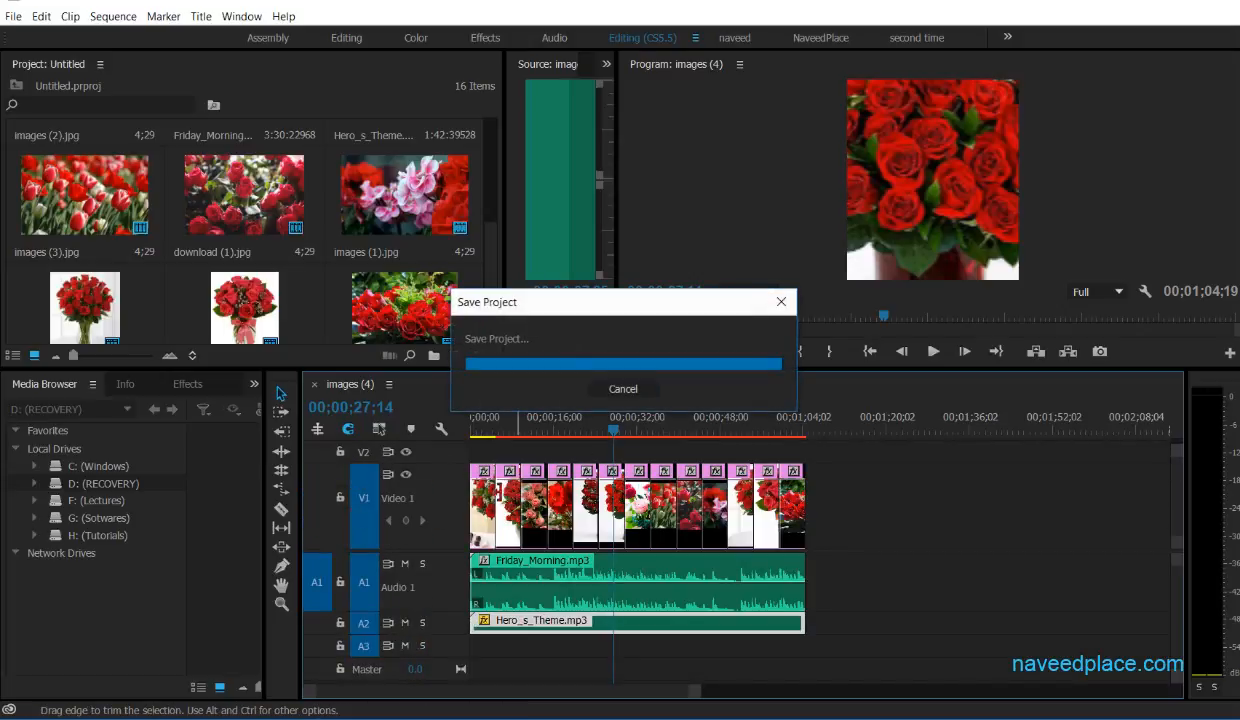
Delete the second image clip from V1 and shift all following image clips earlier to close the gap
left_click(502, 495)
left_click(507, 472)
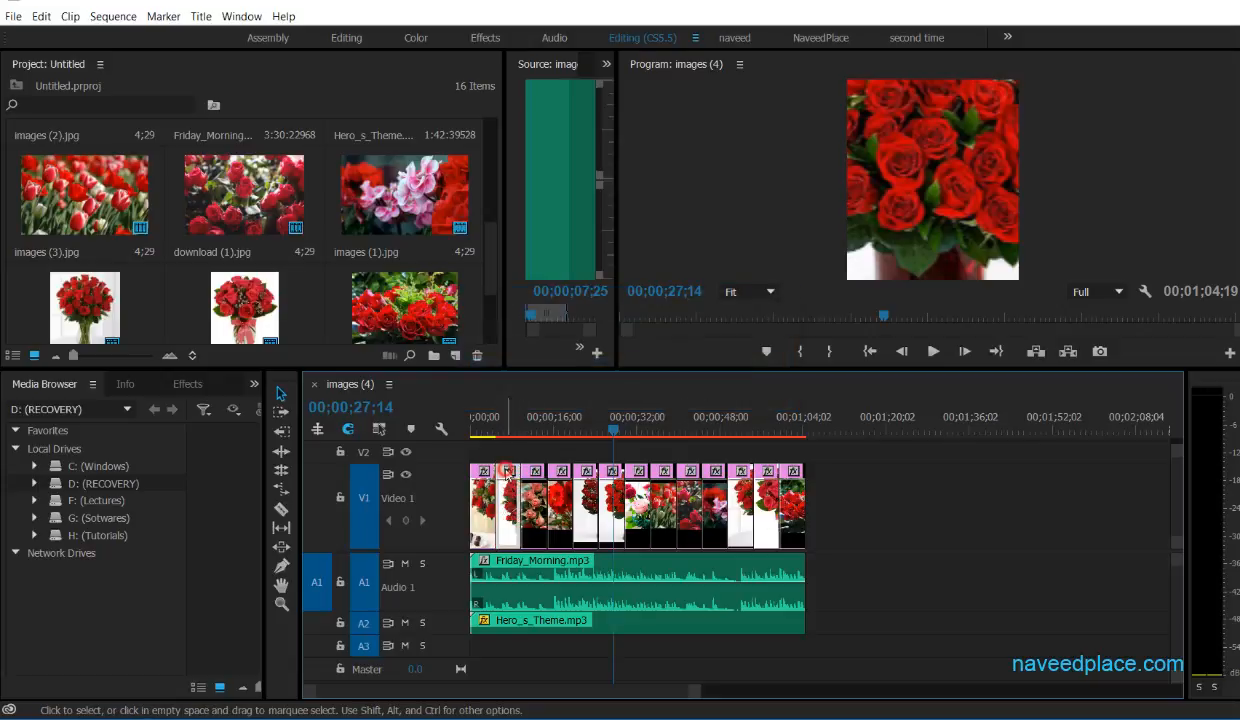
key("Delete")
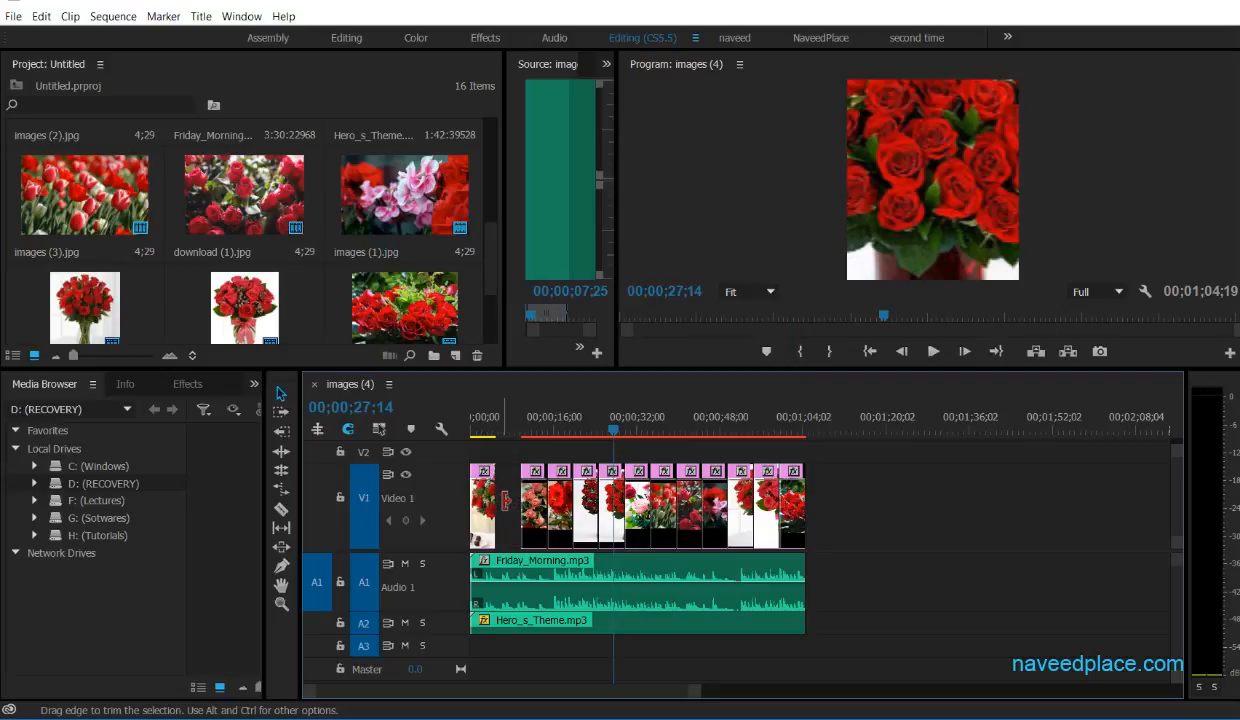
left_click(281, 393)
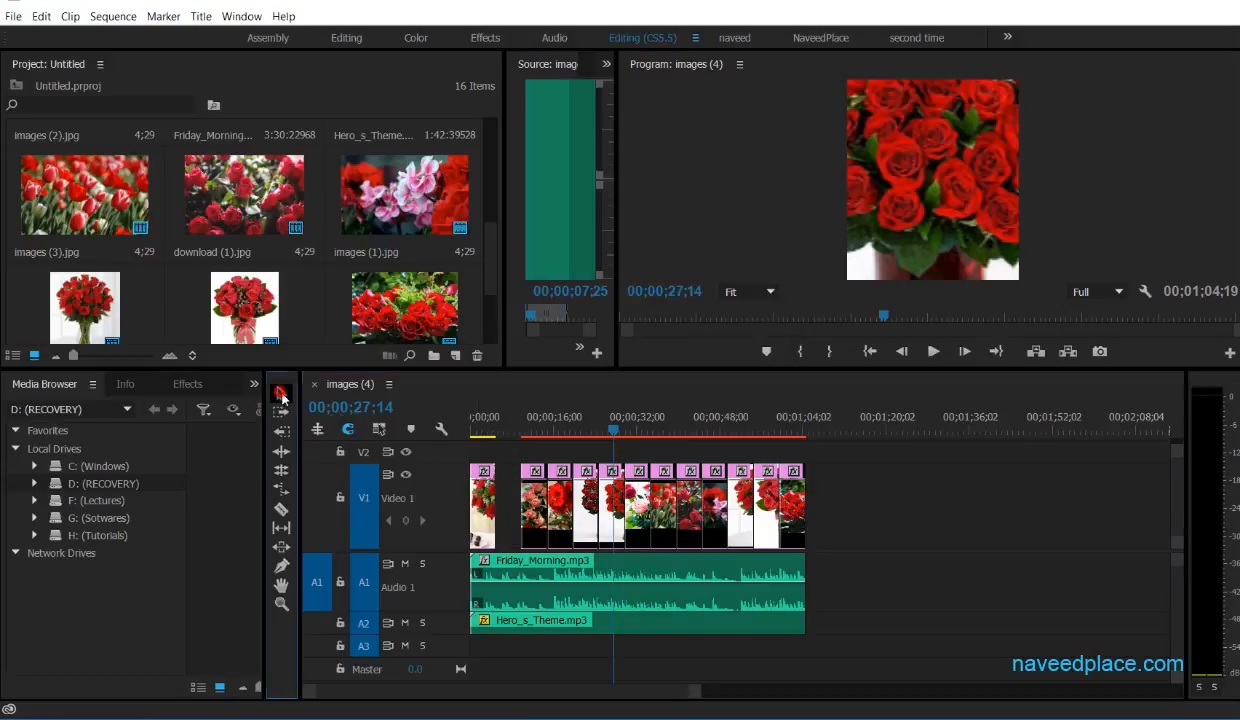
left_click_drag(513, 460, 820, 533)
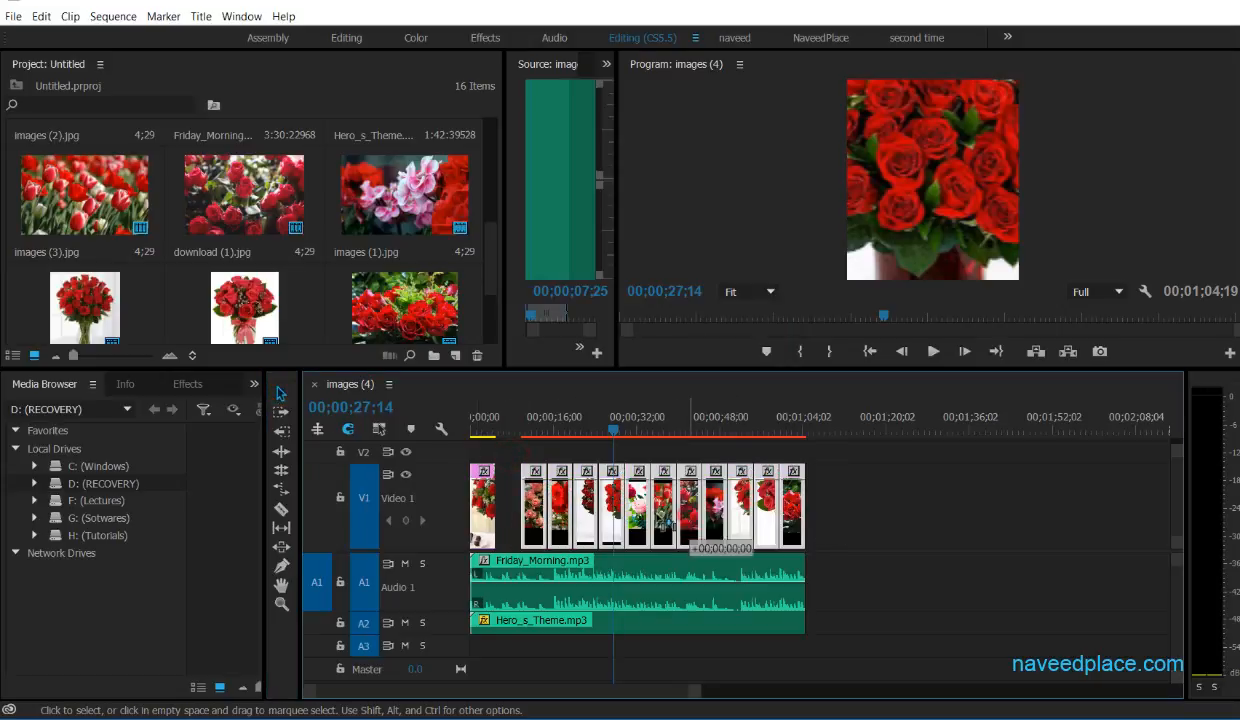
left_click_drag(704, 522, 672, 515)
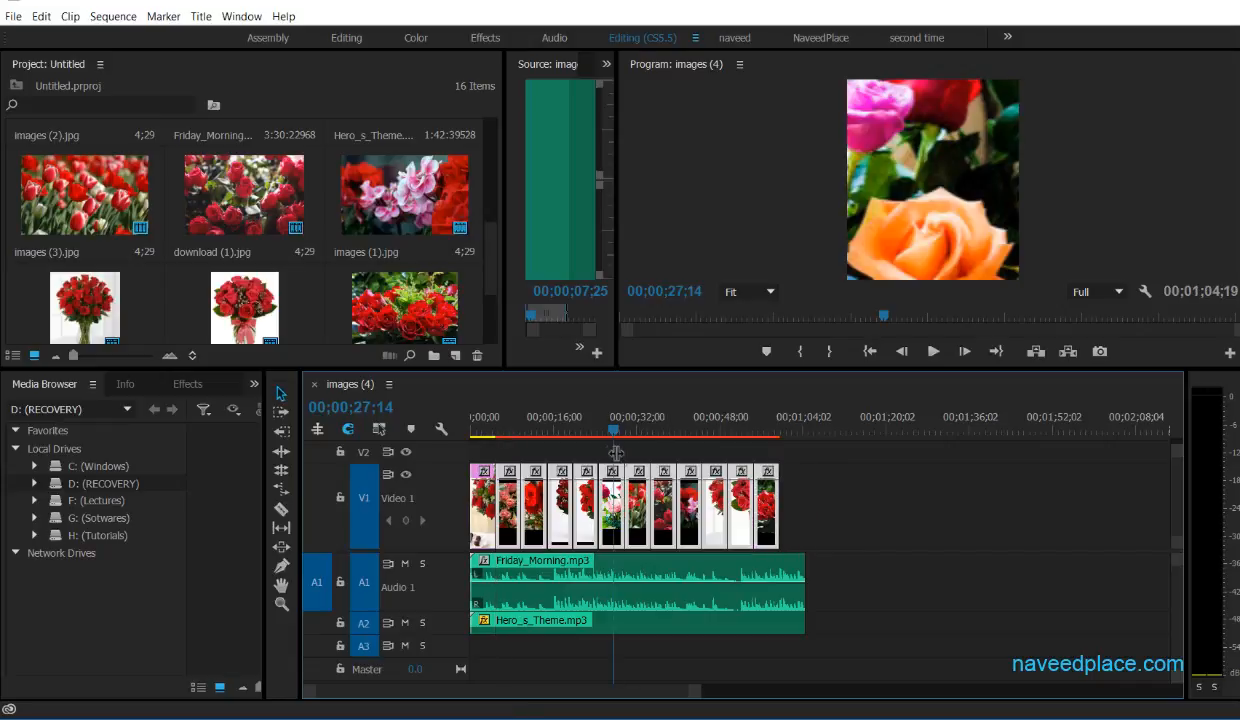
Preview the cut between the first and second images by playing from about 3 to 5 seconds
left_click_drag(611, 436, 487, 434)
key("space")
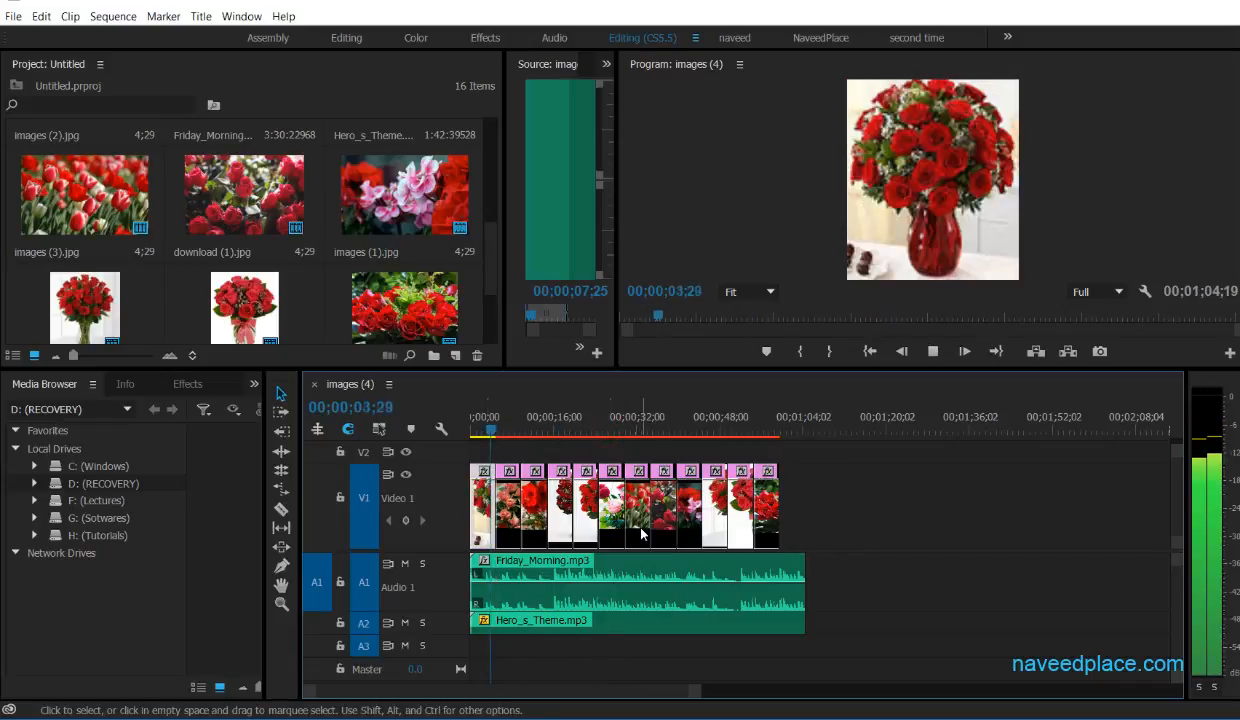
key("space")
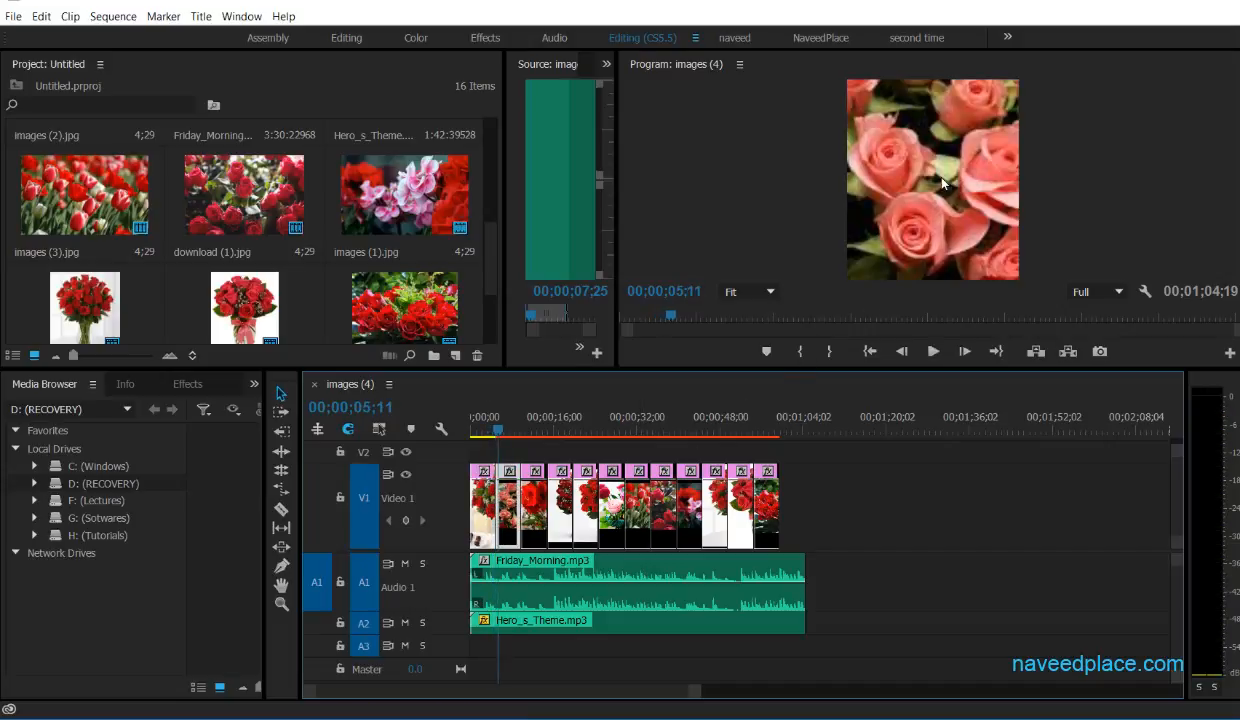
Enlarge the timeline clips, collapse the Video Effects folder and expand Video Transitions down to the Zoom transitions
mouse_move(697, 691)
left_mouse_down()
mouse_move(598, 693)
mouse_move(690, 692)
left_mouse_up()
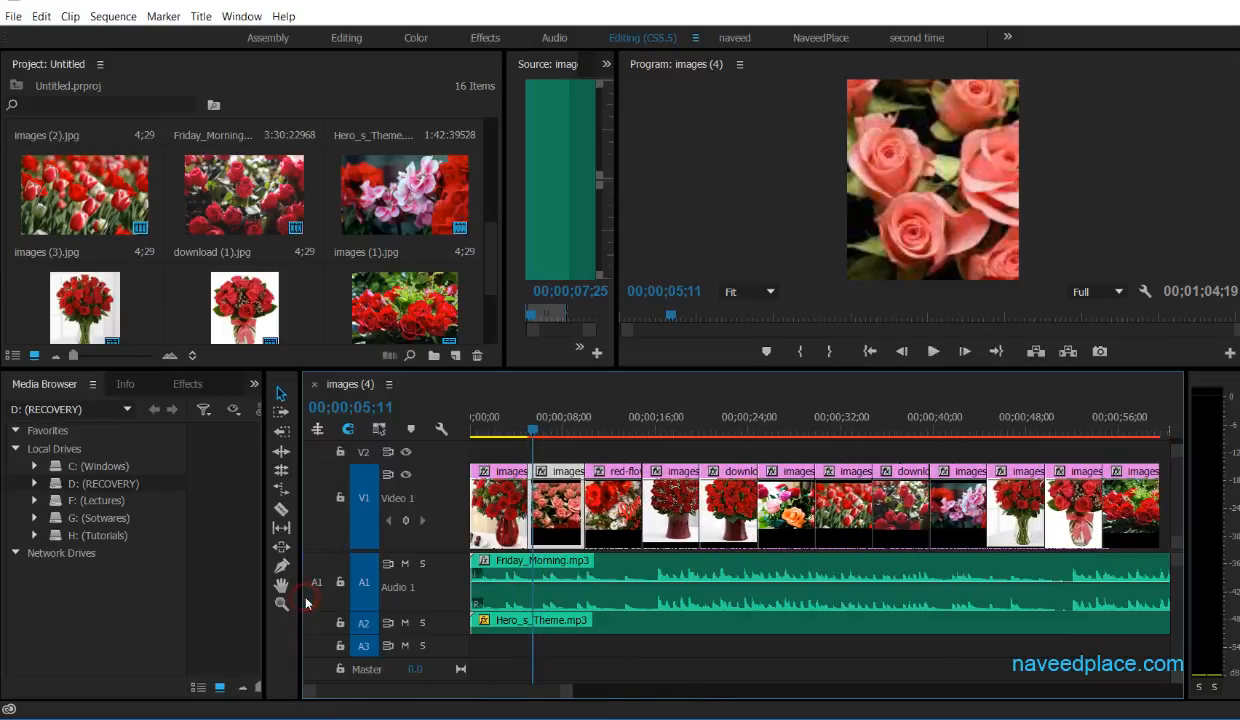
left_click(180, 384)
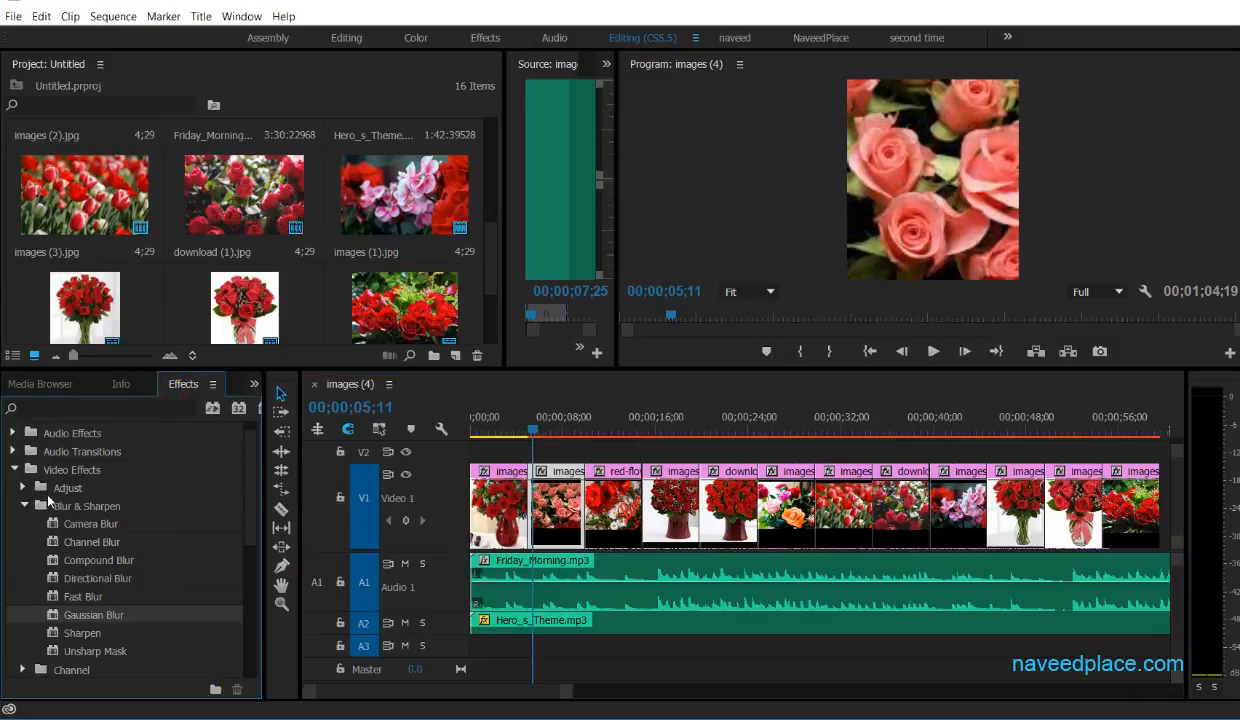
scroll(46, 479, "down", 1)
left_click(23, 487)
left_click(13, 451)
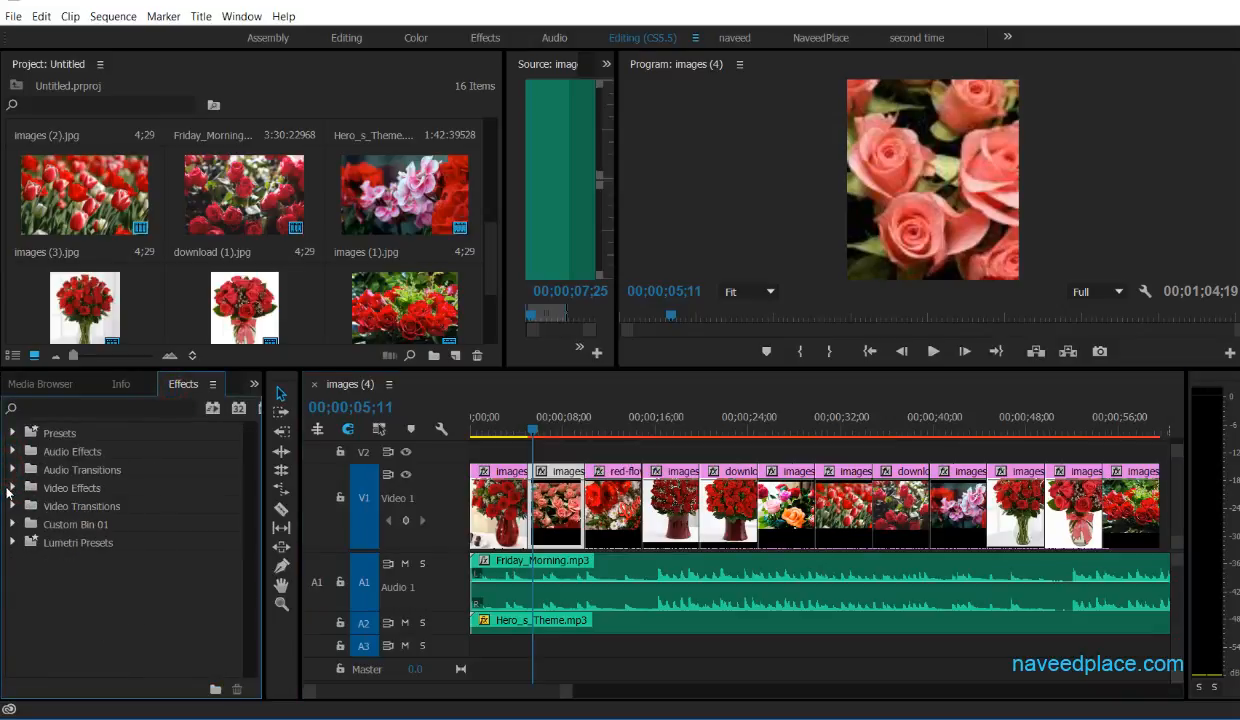
left_click(12, 506)
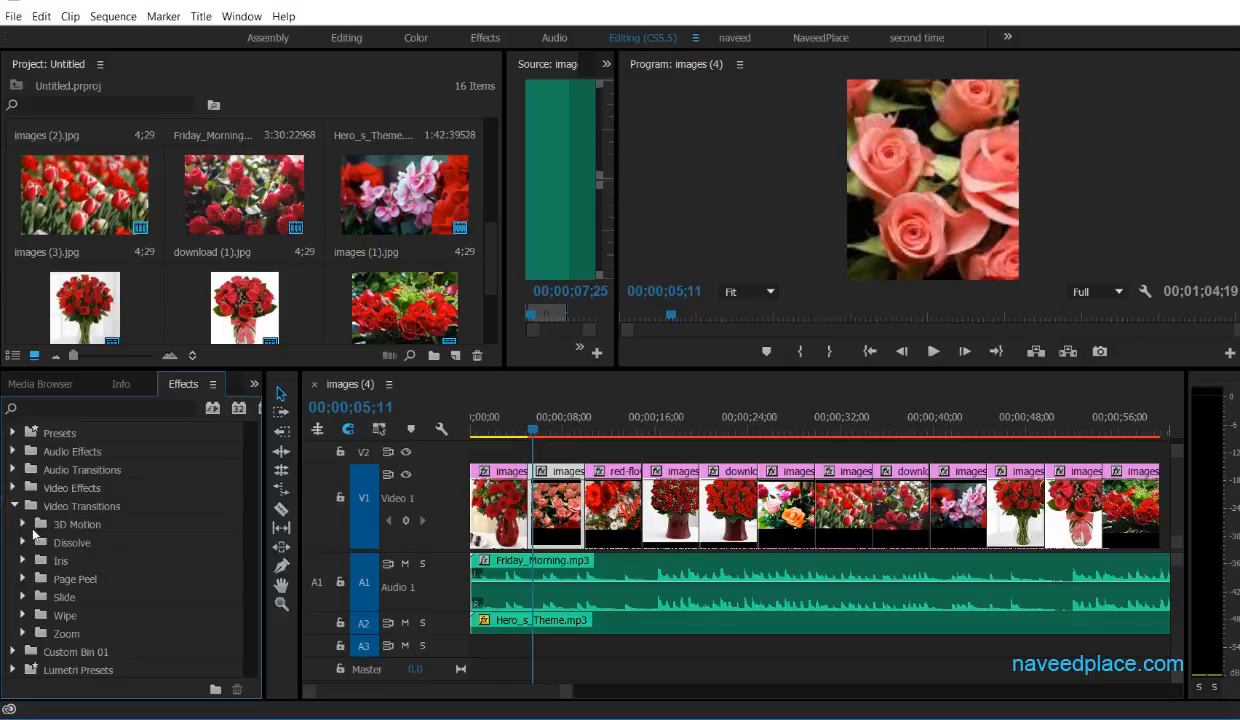
left_click(27, 524)
left_click(28, 524)
left_click(22, 634)
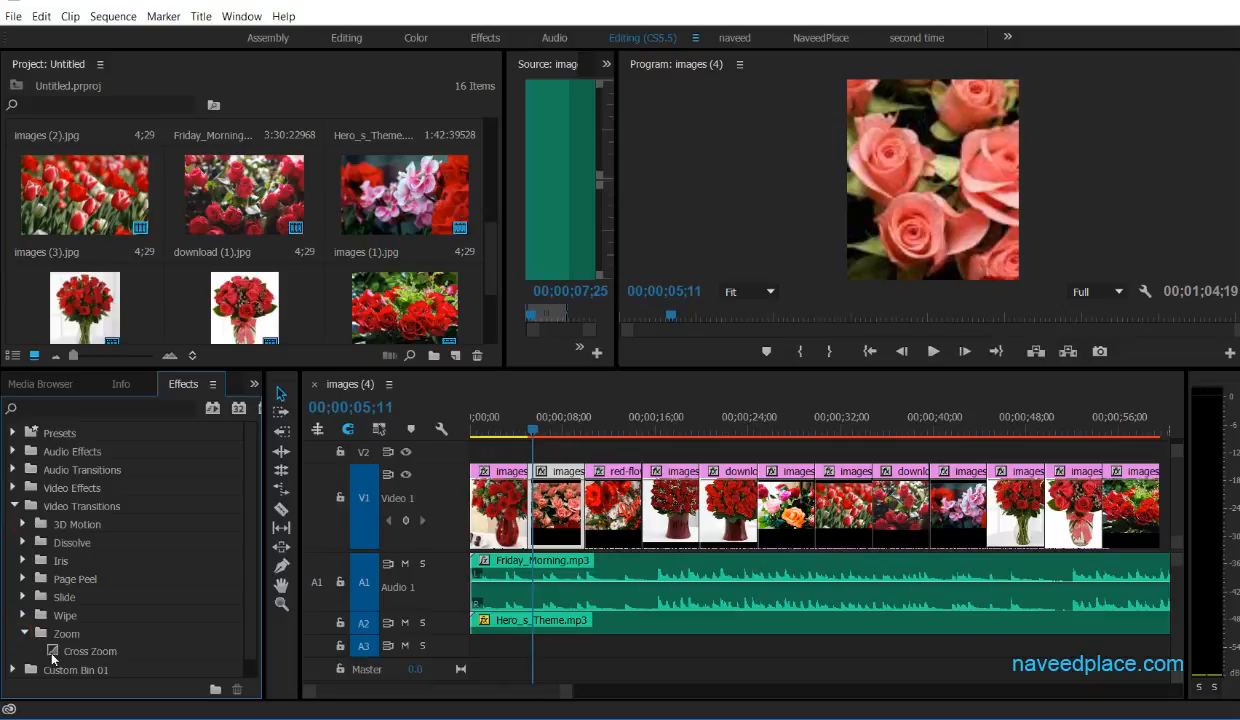
Apply Cross Zoom transitions at both ends of the second image on V1 and play through them to about 10 seconds
mouse_move(53, 655)
left_mouse_down()
mouse_move(241, 633)
mouse_move(498, 507)
mouse_move(530, 512)
left_mouse_up()
left_click_drag(120, 651, 588, 543)
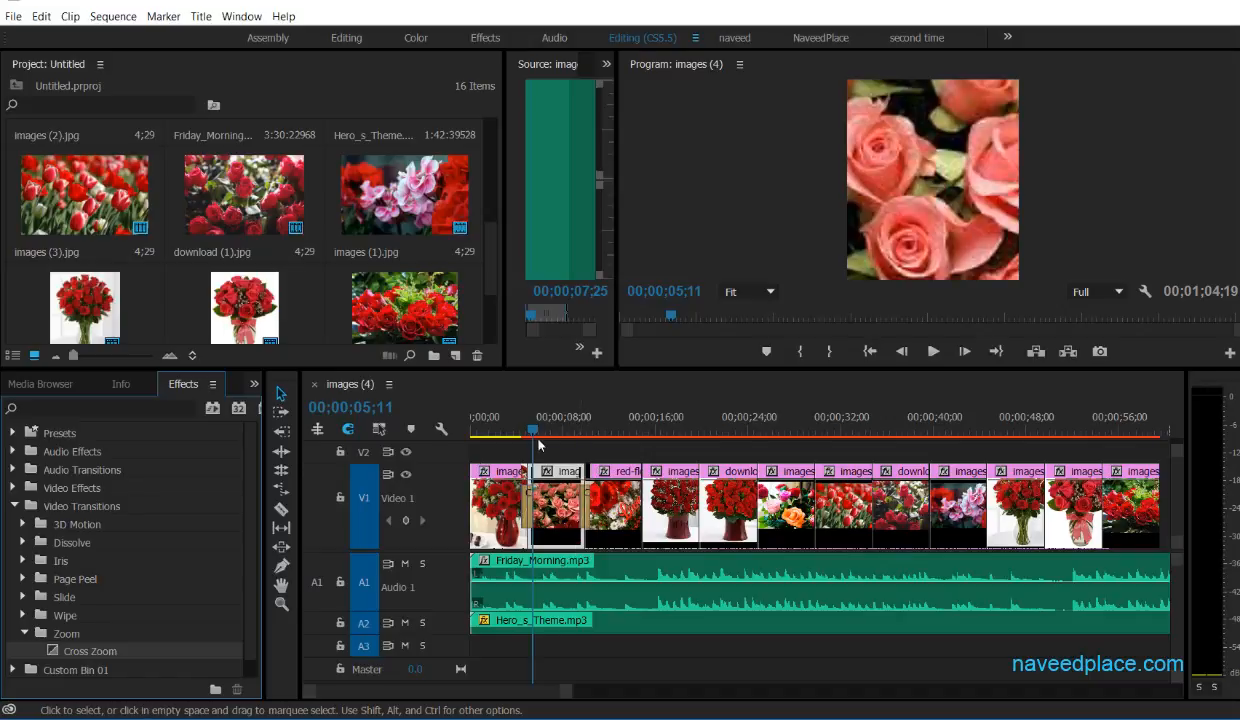
left_click(519, 440)
key("space")
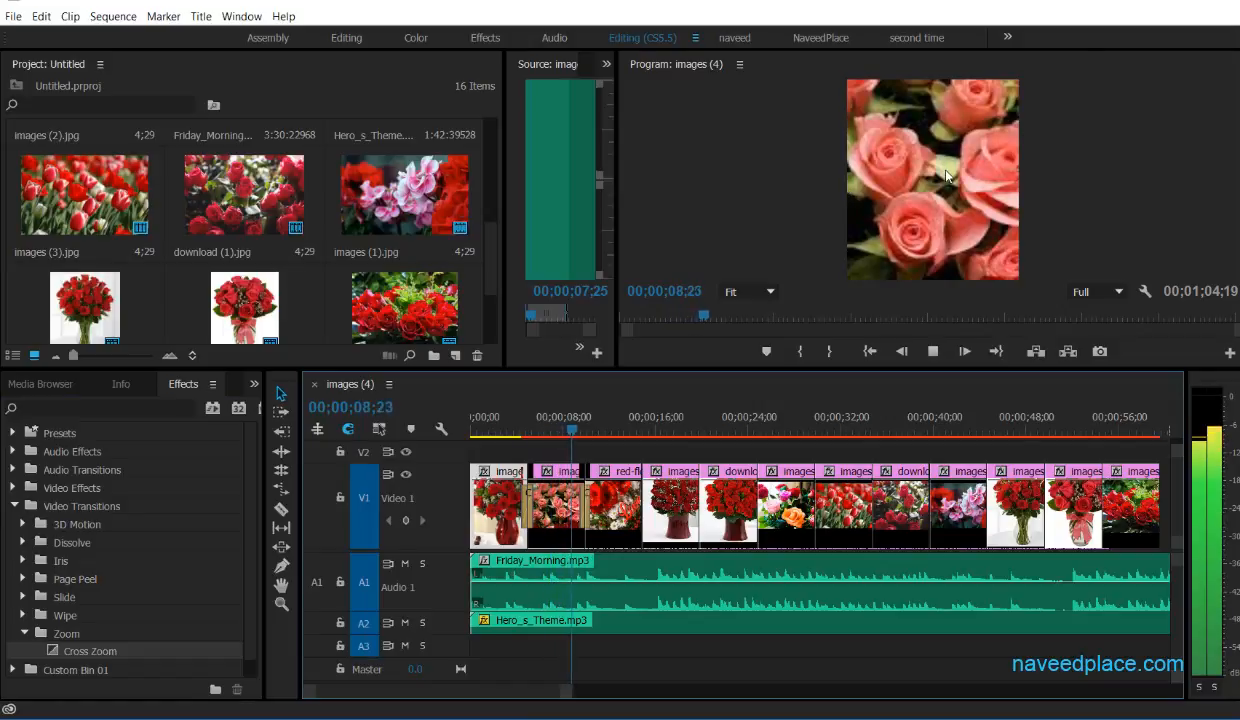
key("space")
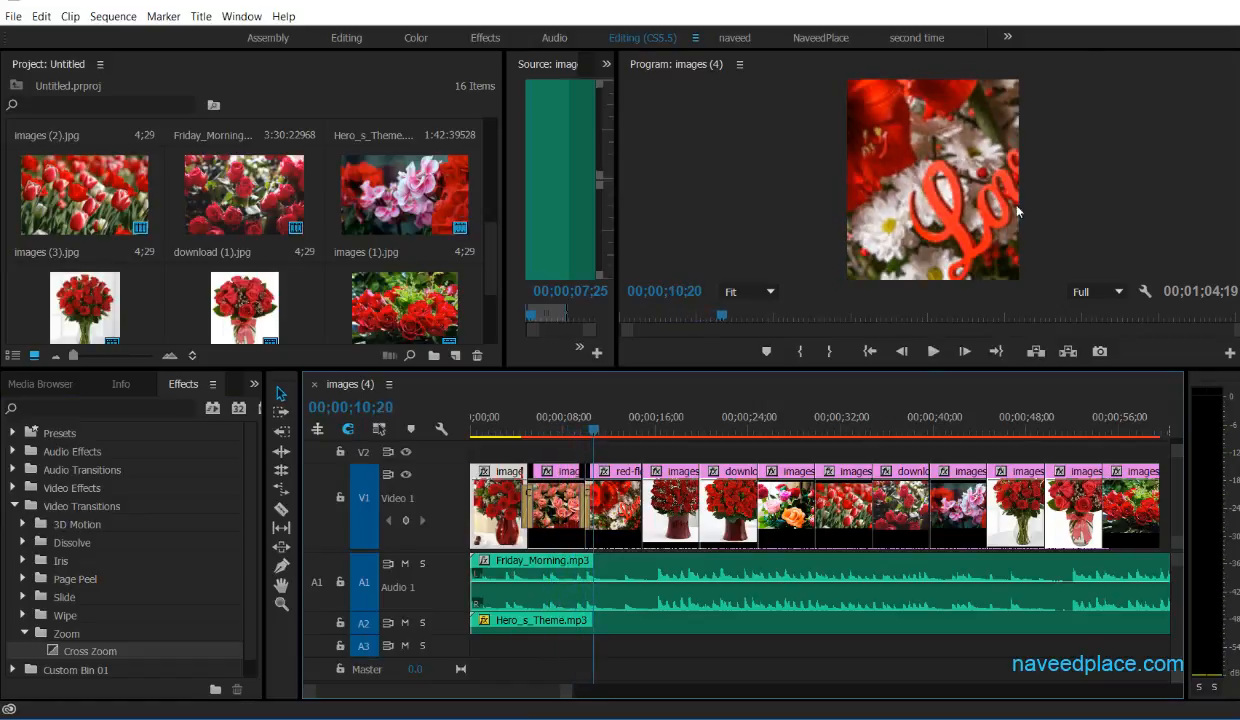
Return the playhead to the sequence start and enlarge the Program monitor in both width and height
left_click_drag(596, 437, 477, 436)
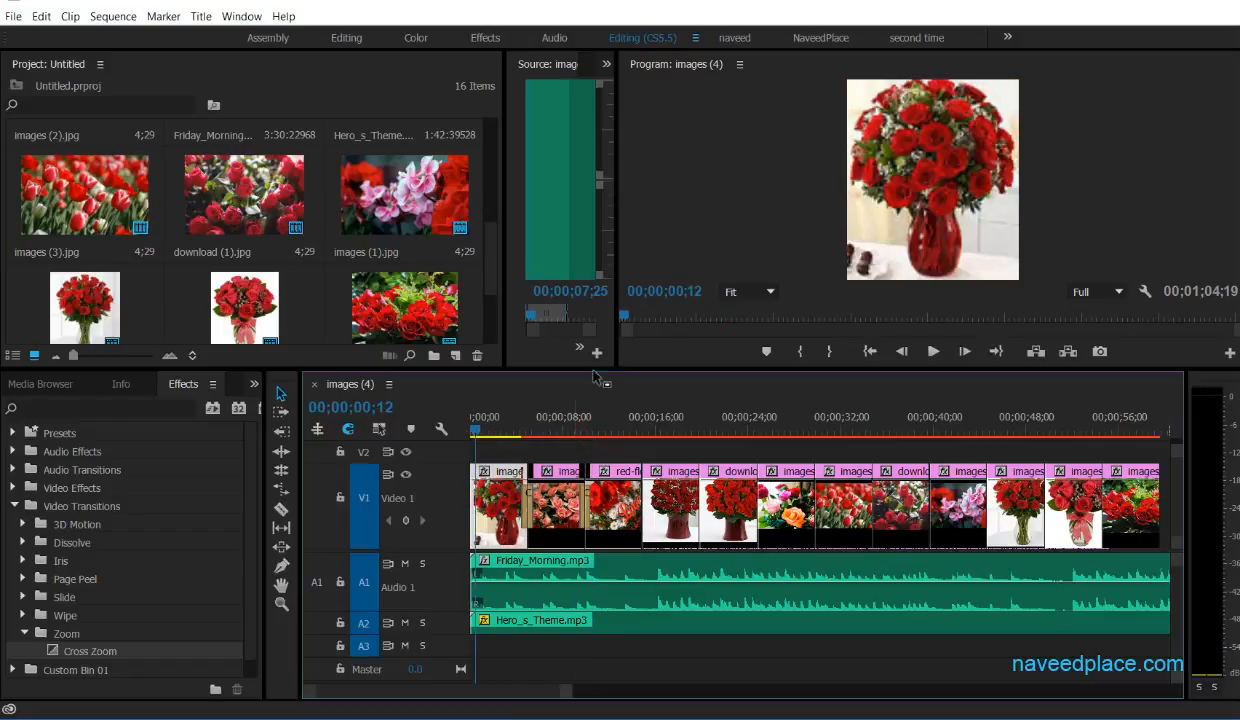
key("Home")
left_click_drag(616, 300, 512, 304)
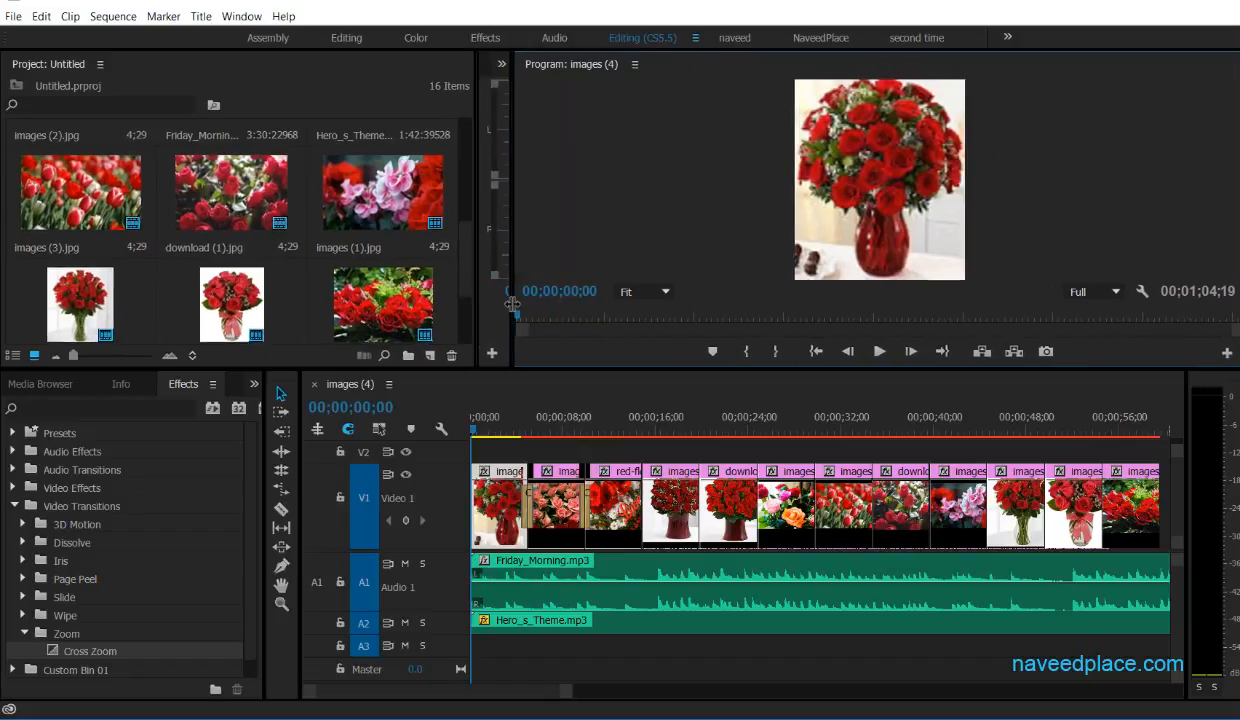
mouse_move(626, 368)
left_mouse_down()
mouse_move(626, 356)
mouse_move(626, 383)
left_mouse_up()
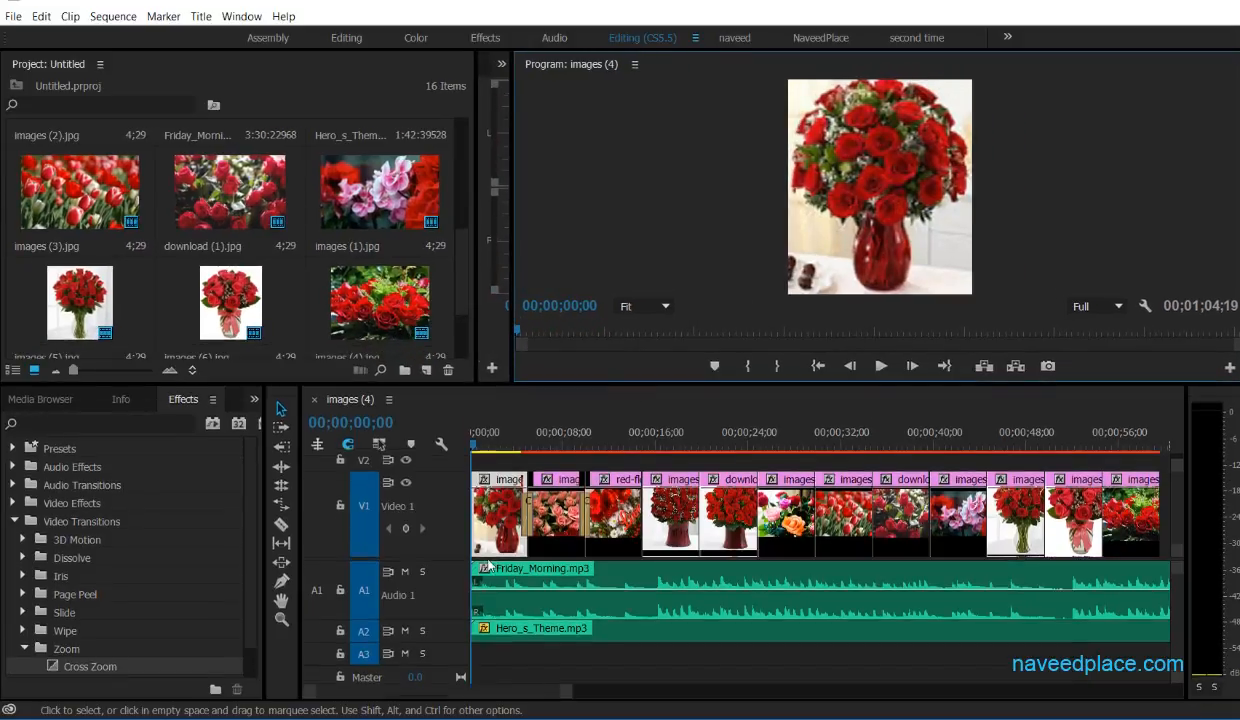
Preview both Cross Zoom transitions by playing to about 10 seconds, and return the playhead to near the sequence start
left_click(479, 442)
left_click_drag(480, 448, 526, 450)
key("space")
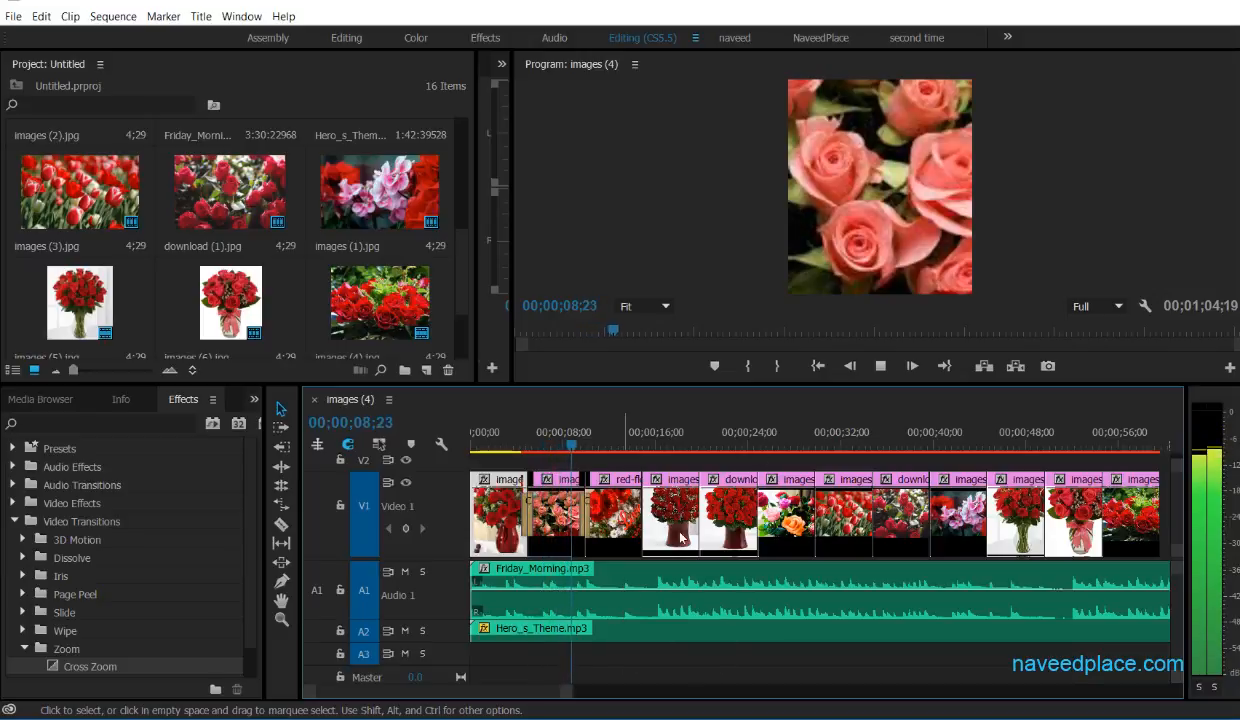
key("space")
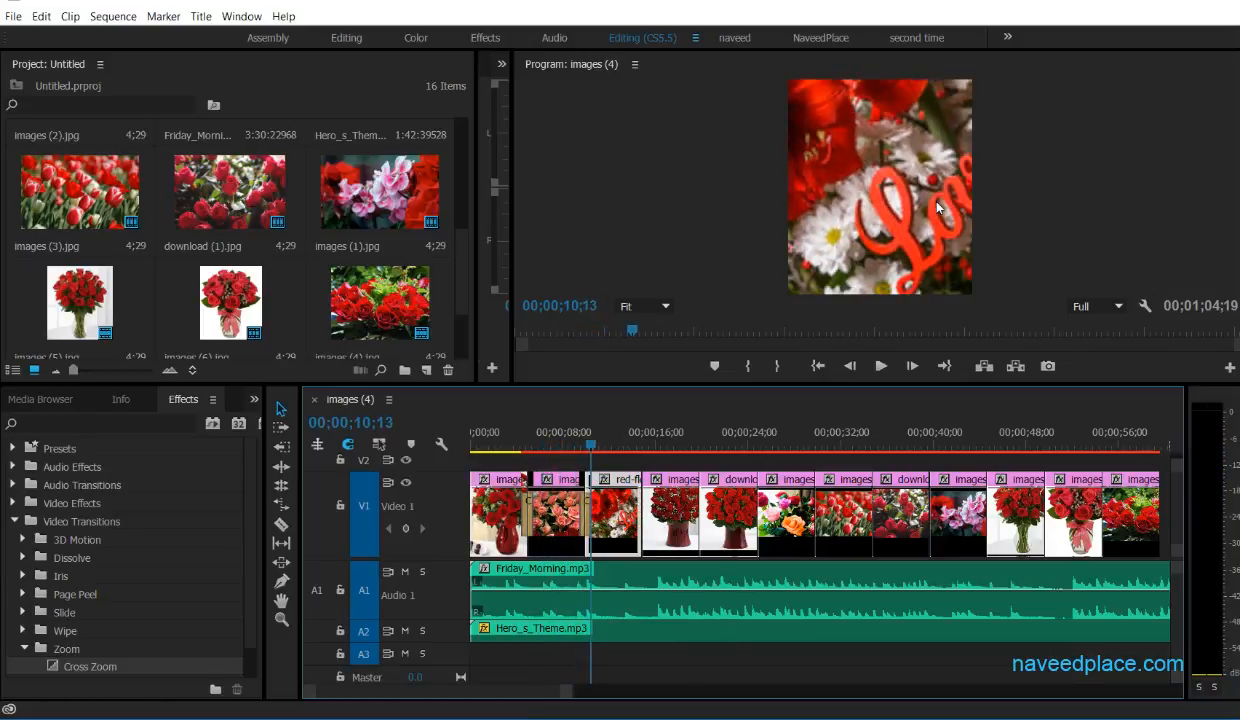
left_click_drag(586, 432, 475, 442)
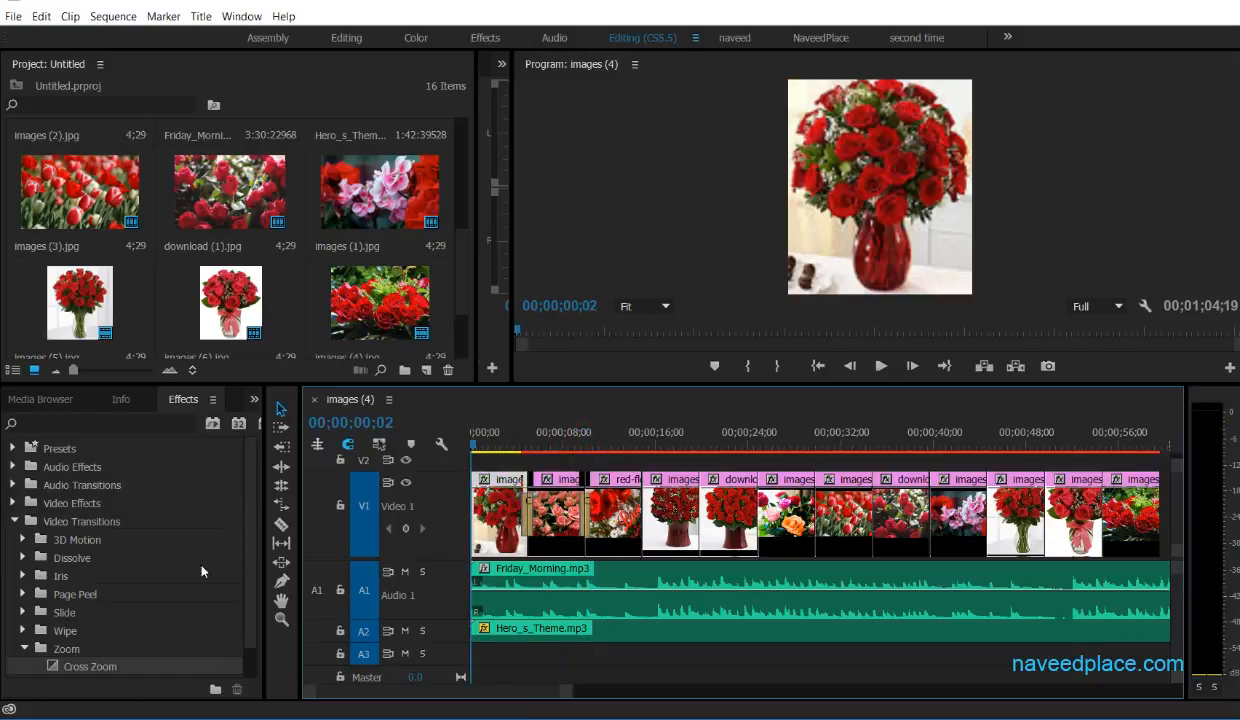
Look through the Page Peel, Dissolve and 3D Motion transition groups and collapse the Video Transitions folder
left_click(25, 649)
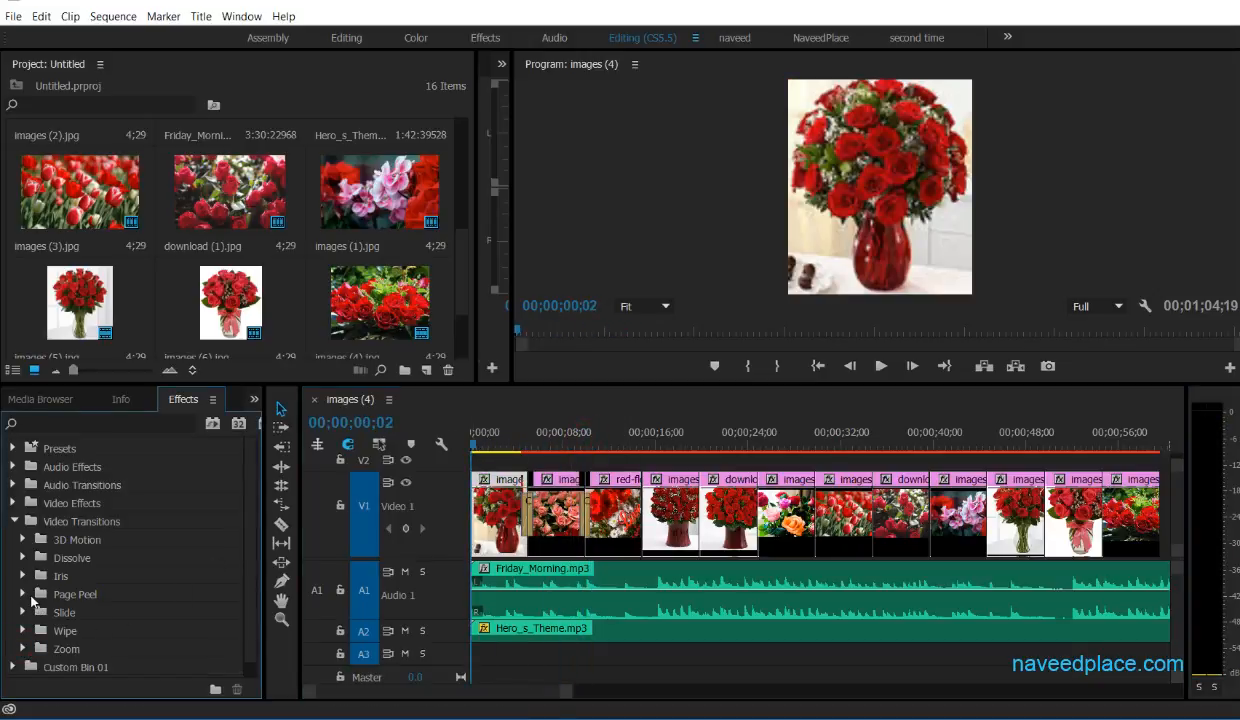
left_click(29, 595)
left_click(29, 595)
left_click(26, 557)
left_click(19, 540)
left_click(19, 540)
left_click(19, 540)
left_click(19, 540)
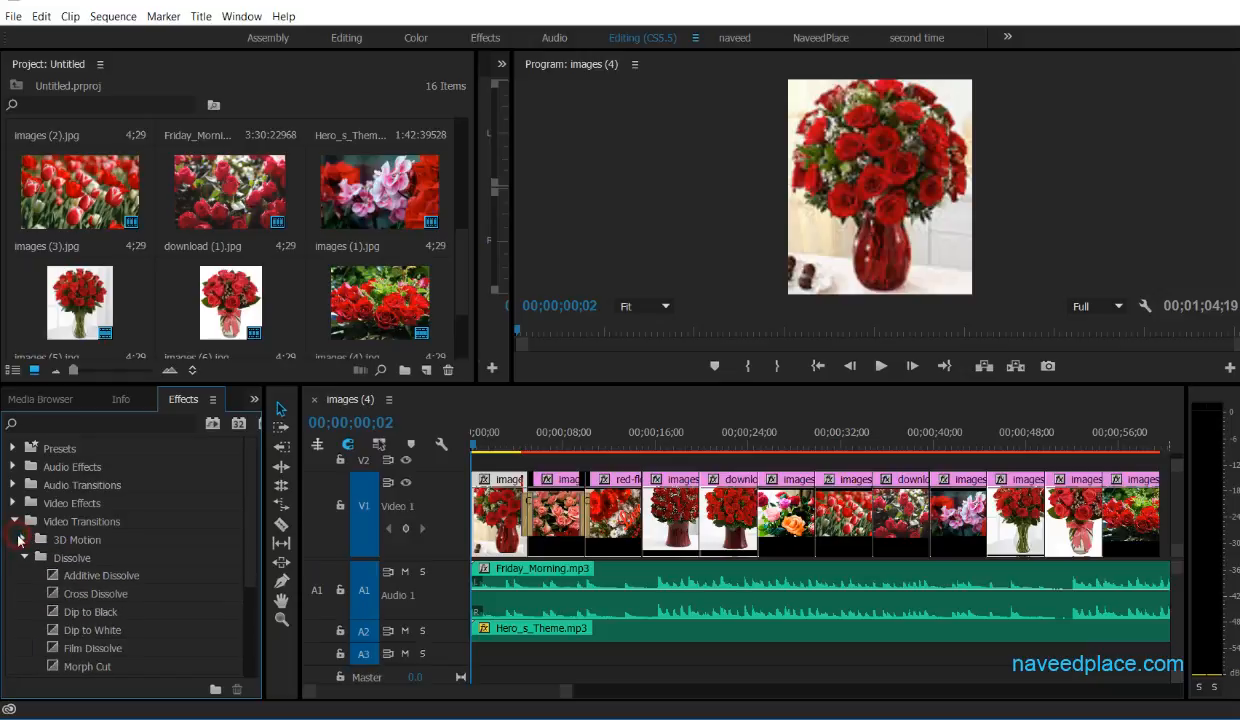
left_click(15, 522)
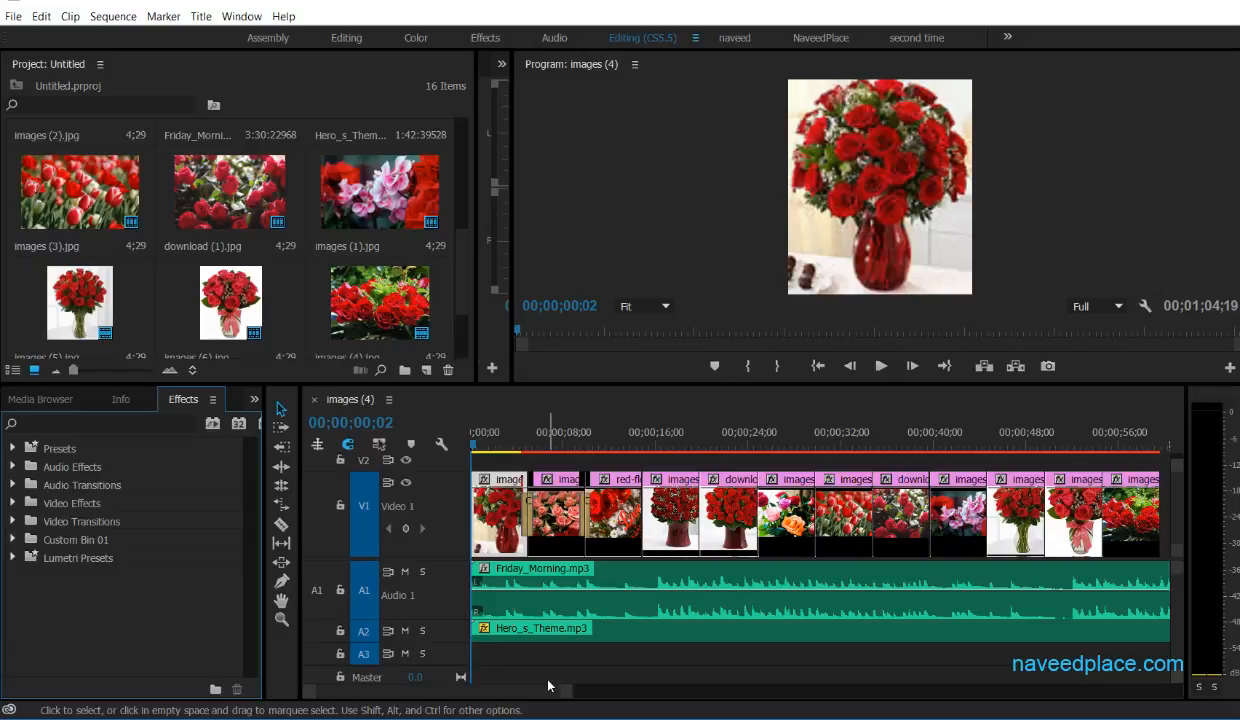
Fit the whole sequence into the timeline view and save the project
left_click_drag(567, 691, 764, 714)
key("ctrl+s")
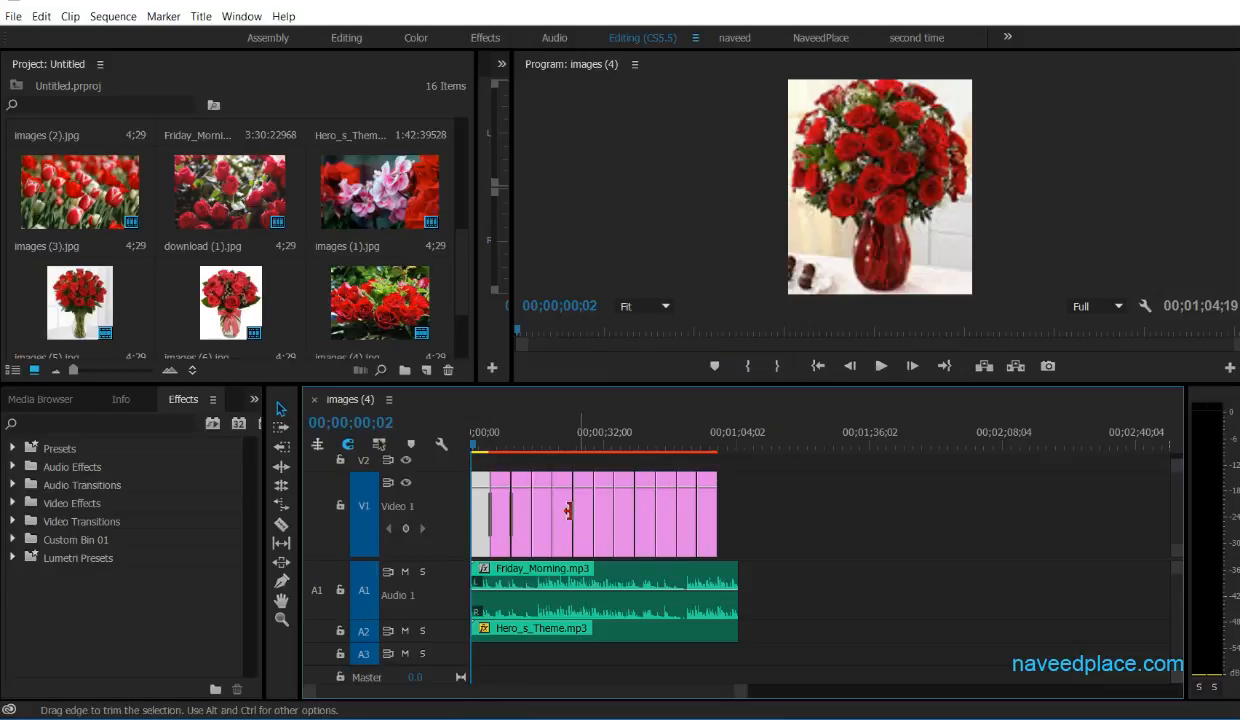
Lower the opacity of the second image clip on V1 and adjust the volume level of Friday_Morning.mp3 on A1
left_click(281, 581)
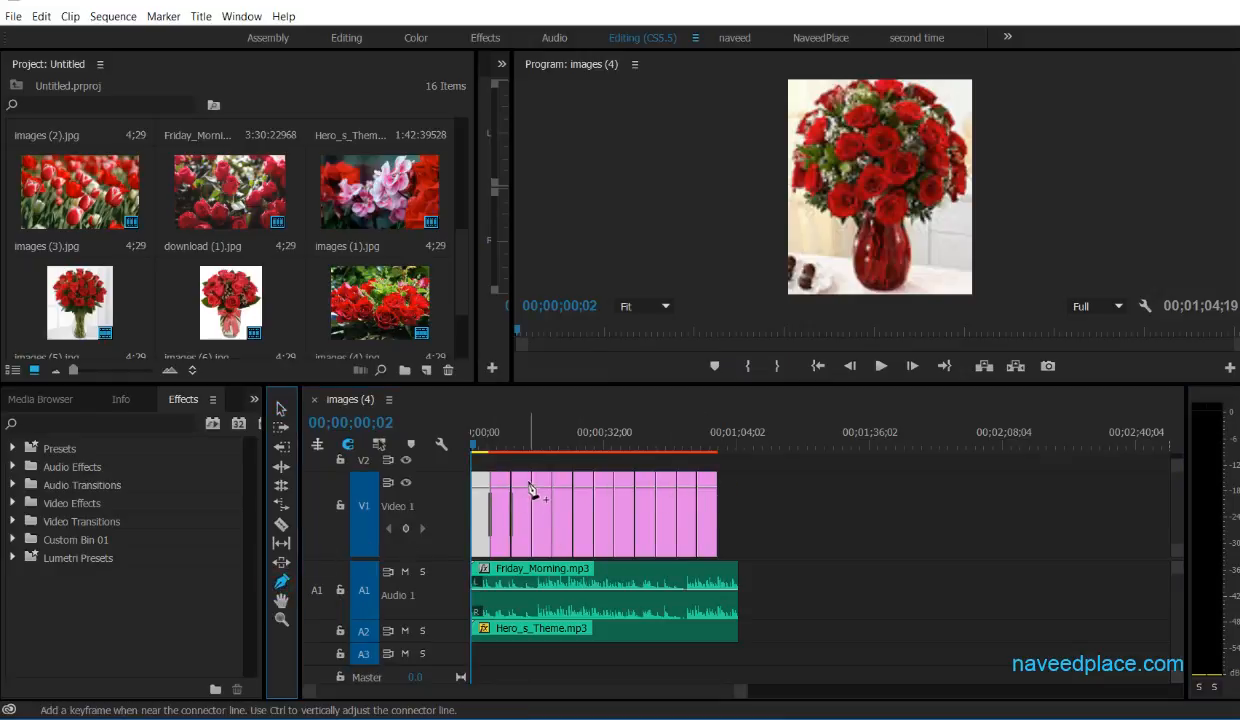
left_click_drag(739, 690, 642, 690)
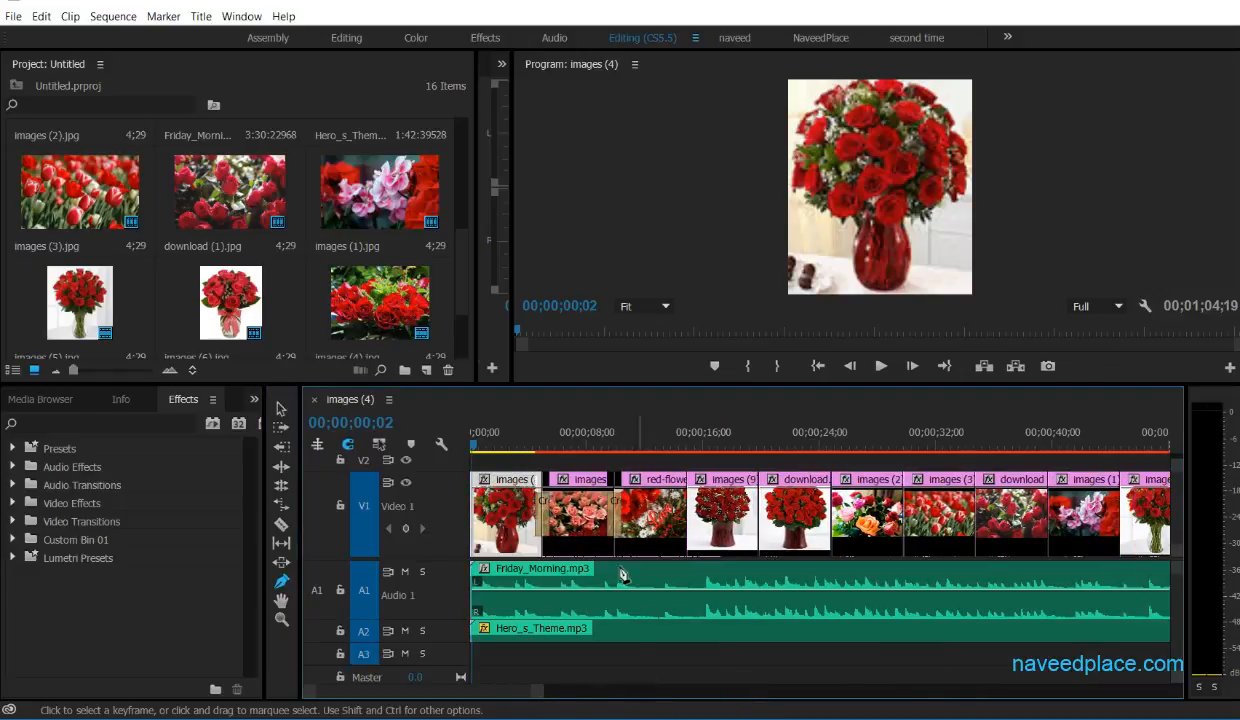
left_click(281, 411)
mouse_move(548, 490)
left_mouse_down()
mouse_move(548, 535)
mouse_move(549, 498)
mouse_move(550, 513)
left_mouse_up()
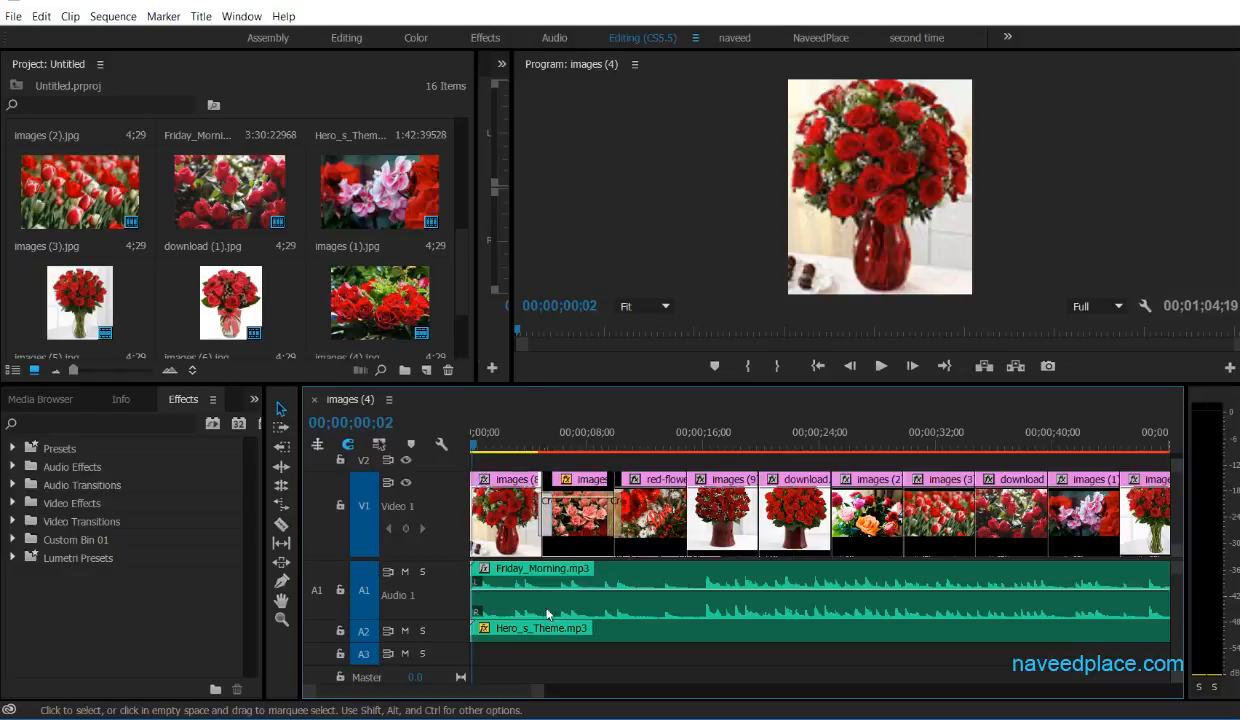
left_click(563, 590)
left_click_drag(560, 590, 560, 588)
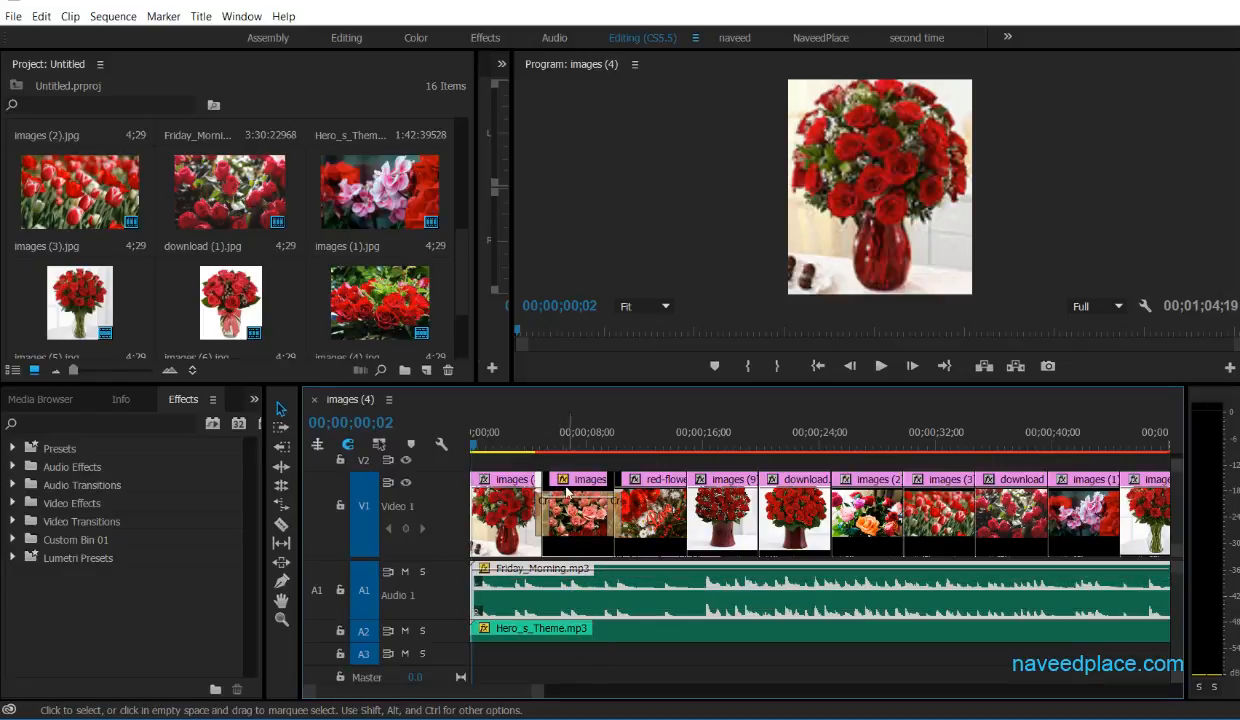
Check the second image at 00;00;05;24, undo its opacity change and lower its opacity line slightly again
left_click_drag(566, 501, 566, 553)
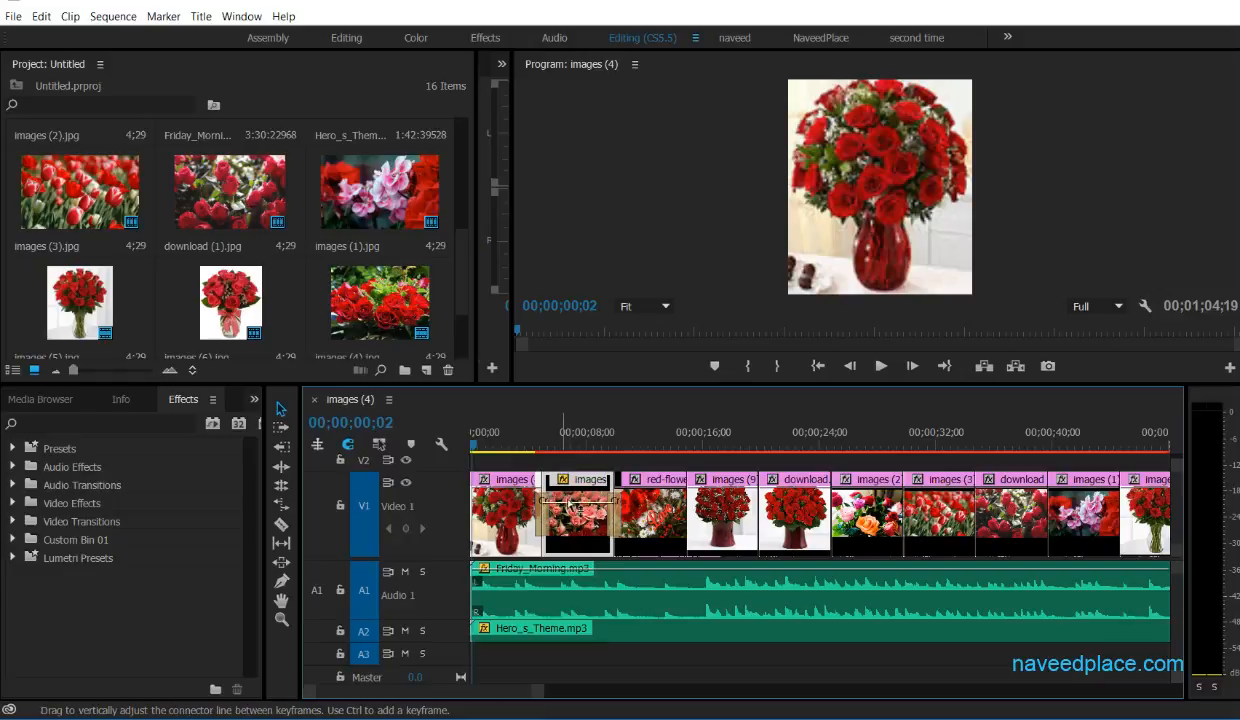
left_click_drag(473, 441, 554, 446)
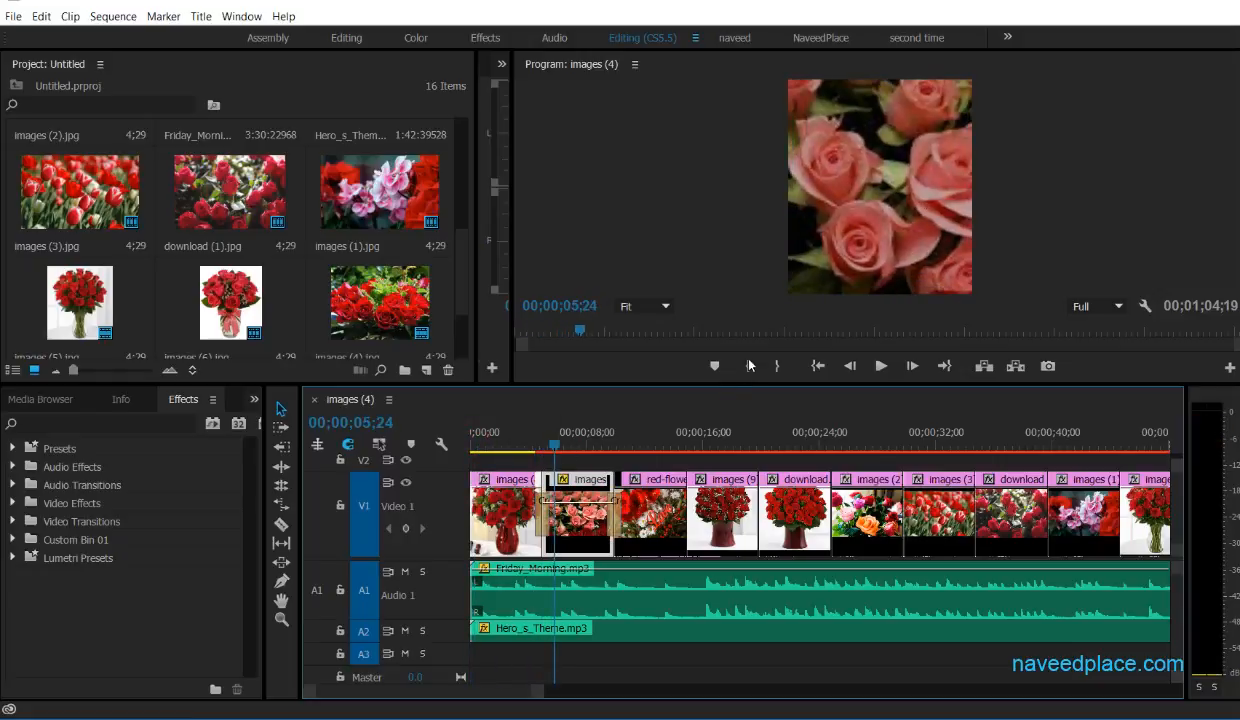
mouse_move(593, 503)
left_mouse_down()
mouse_move(585, 480)
mouse_move(590, 506)
left_mouse_up()
key("ctrl+z")
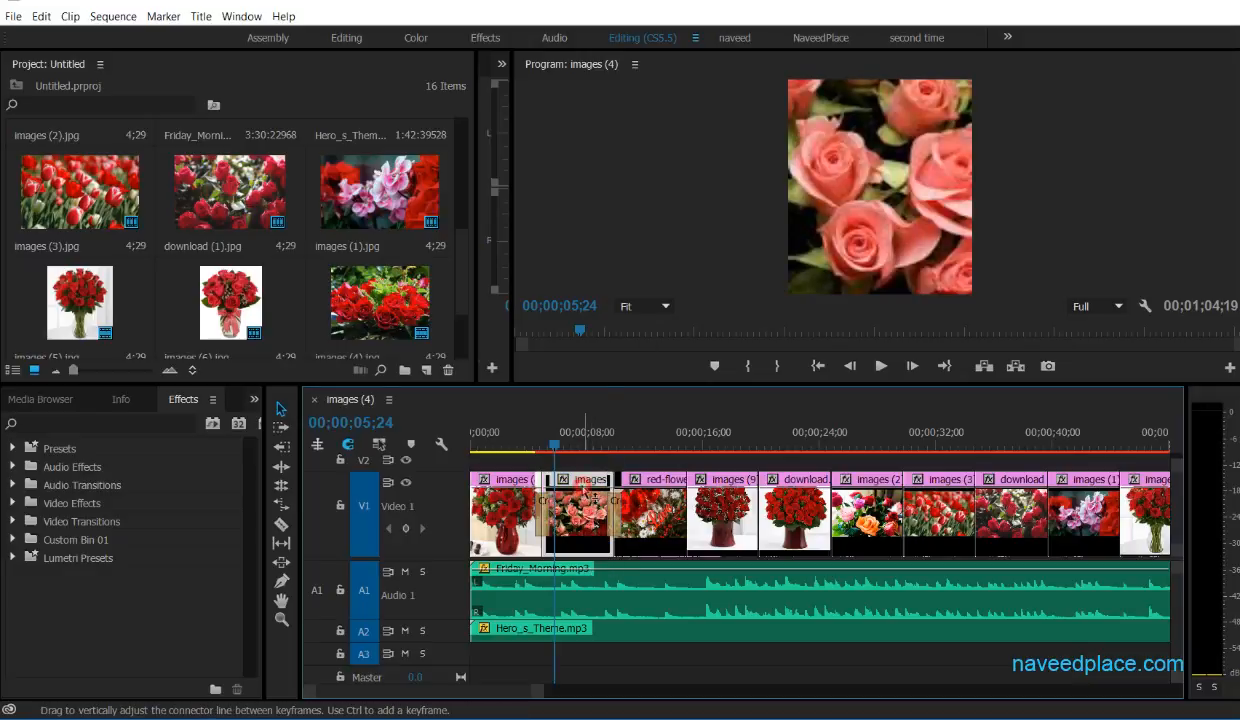
mouse_move(591, 492)
left_mouse_down()
mouse_move(588, 544)
mouse_move(578, 488)
left_mouse_up()
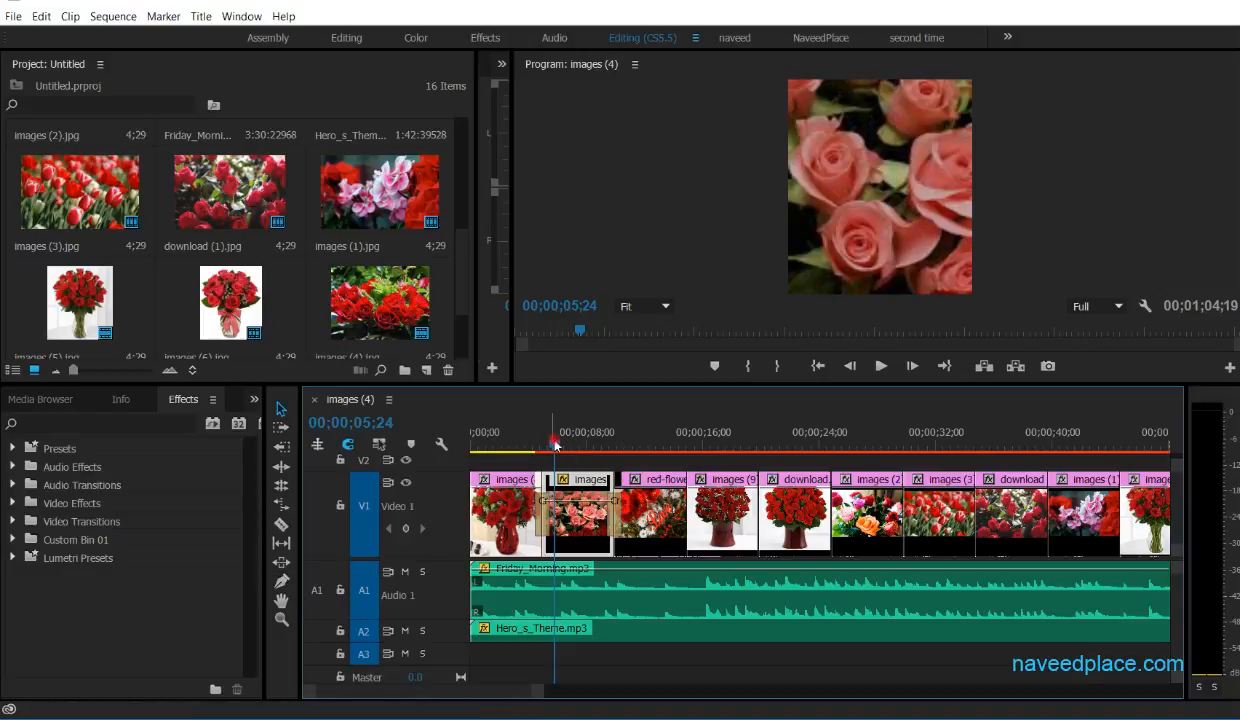
Trim the ends of Friday_Morning.mp3 and Hero_s_Theme.mp3 to match the end of the last image clip
left_click_drag(554, 444, 489, 447)
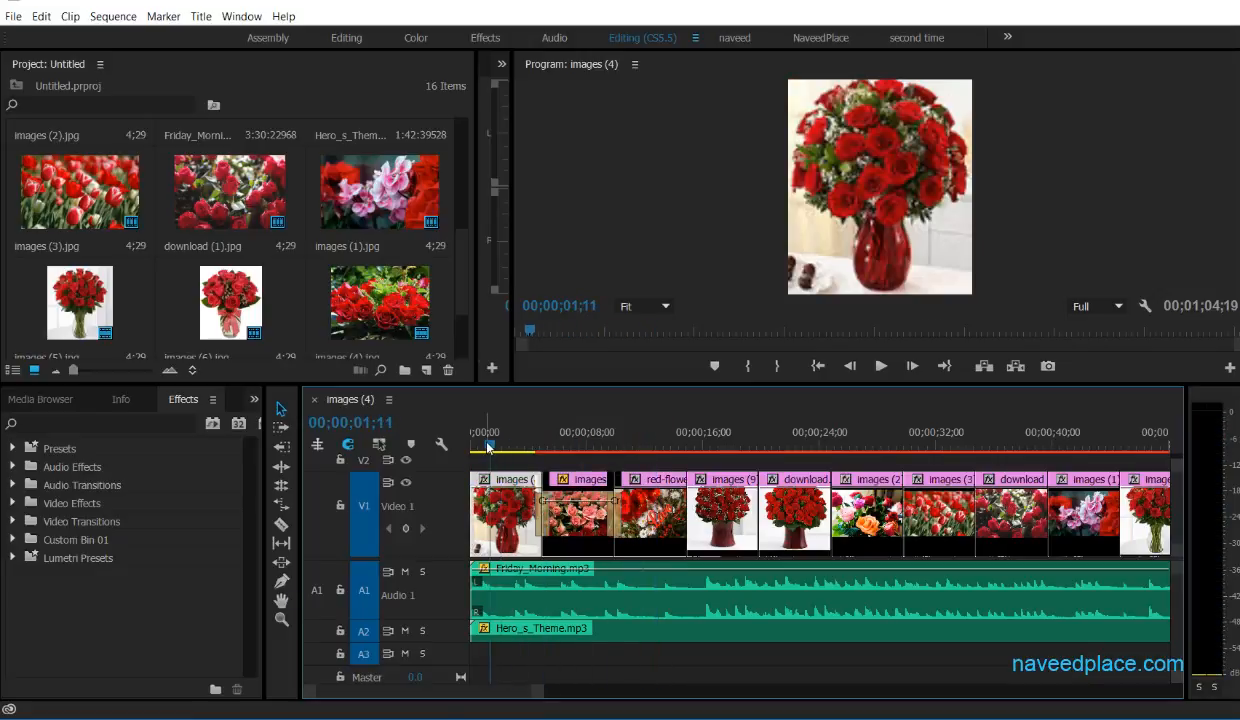
left_click_drag(541, 691, 672, 694)
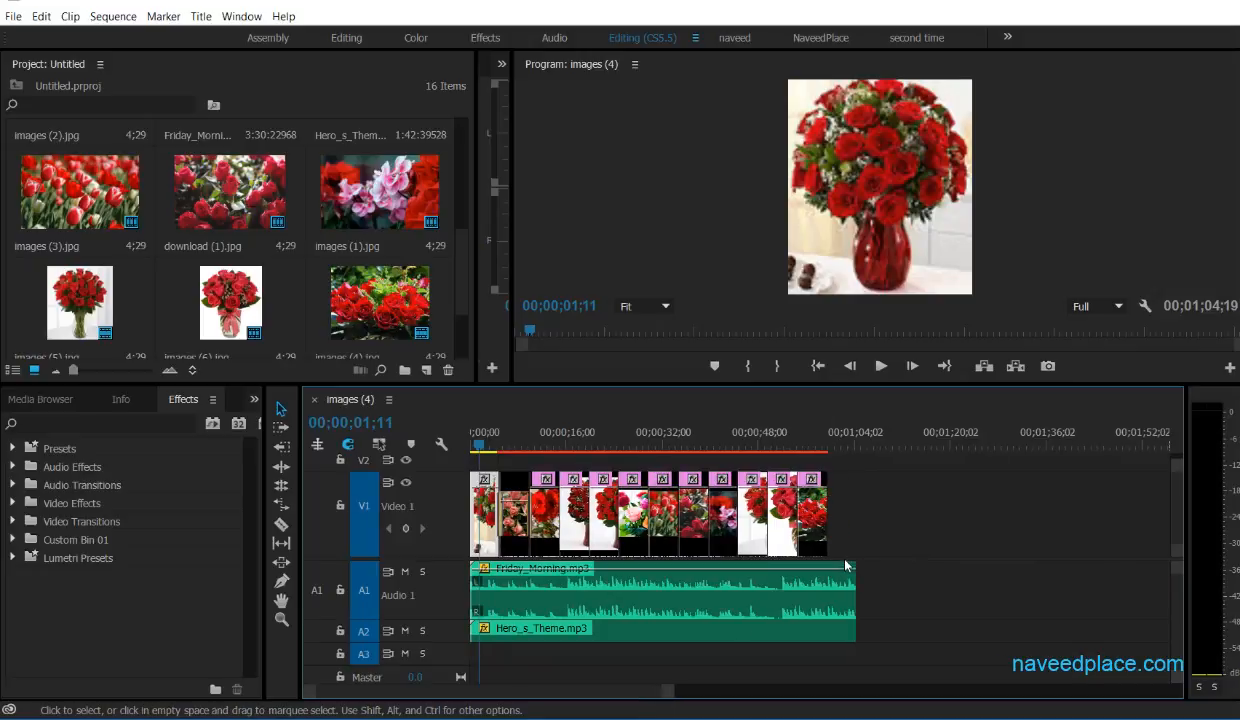
left_click_drag(852, 567, 827, 588)
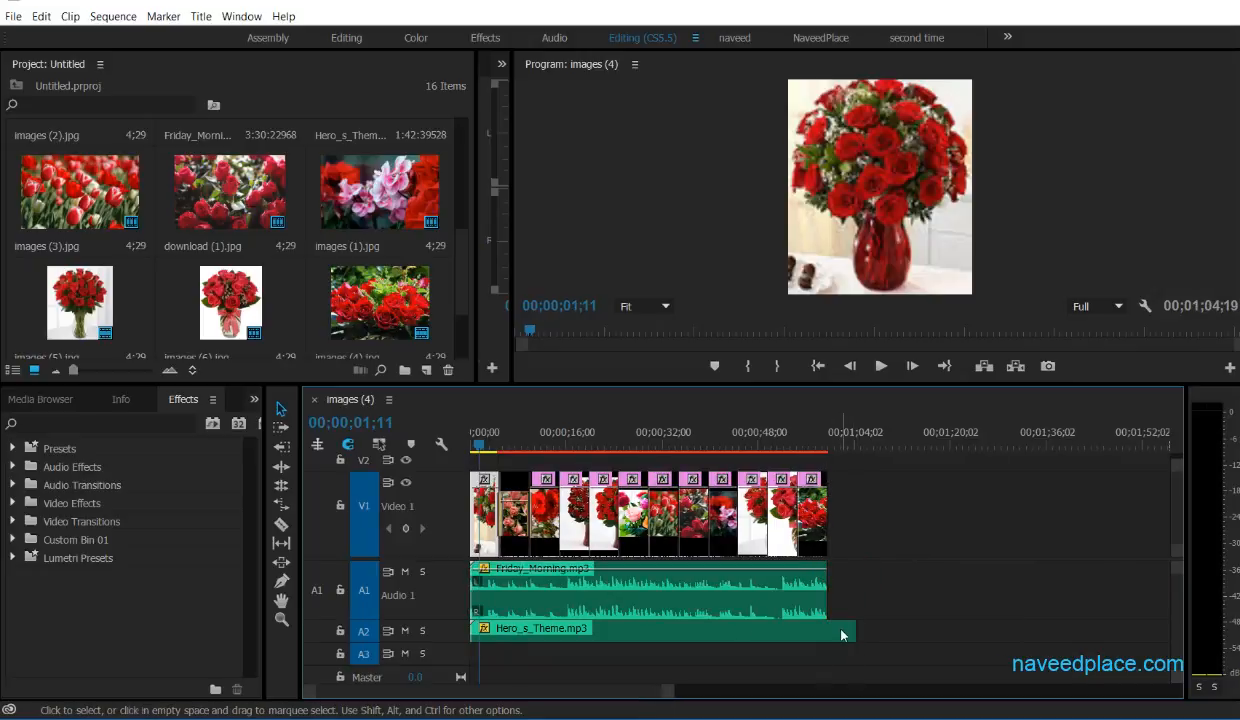
left_click_drag(853, 631, 827, 632)
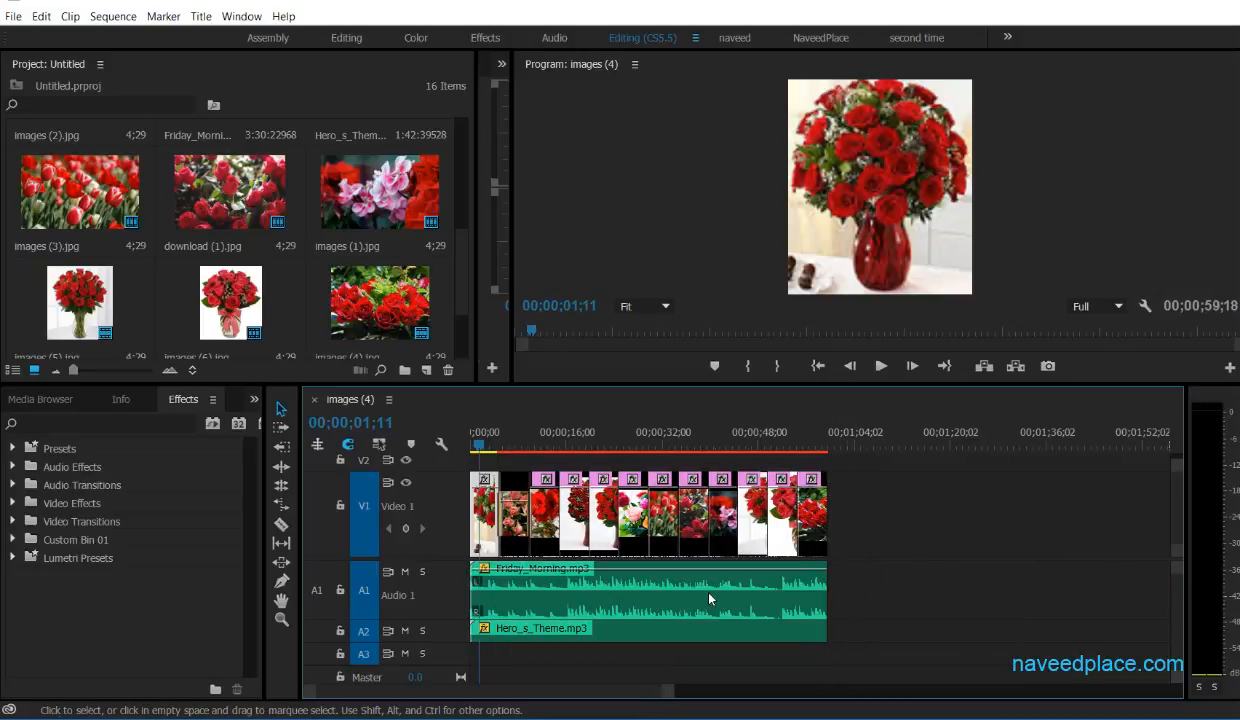
Preview the slideshow with music from about 1 to 11 seconds and save the project
key("space")
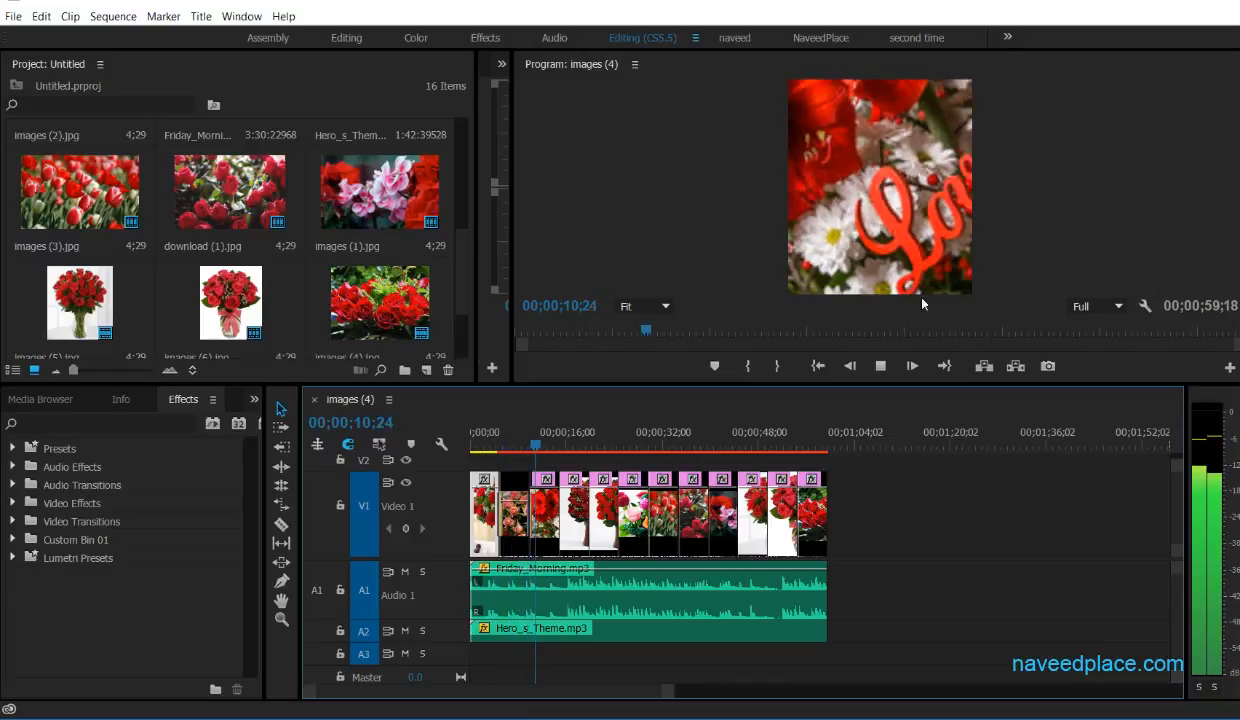
key("space")
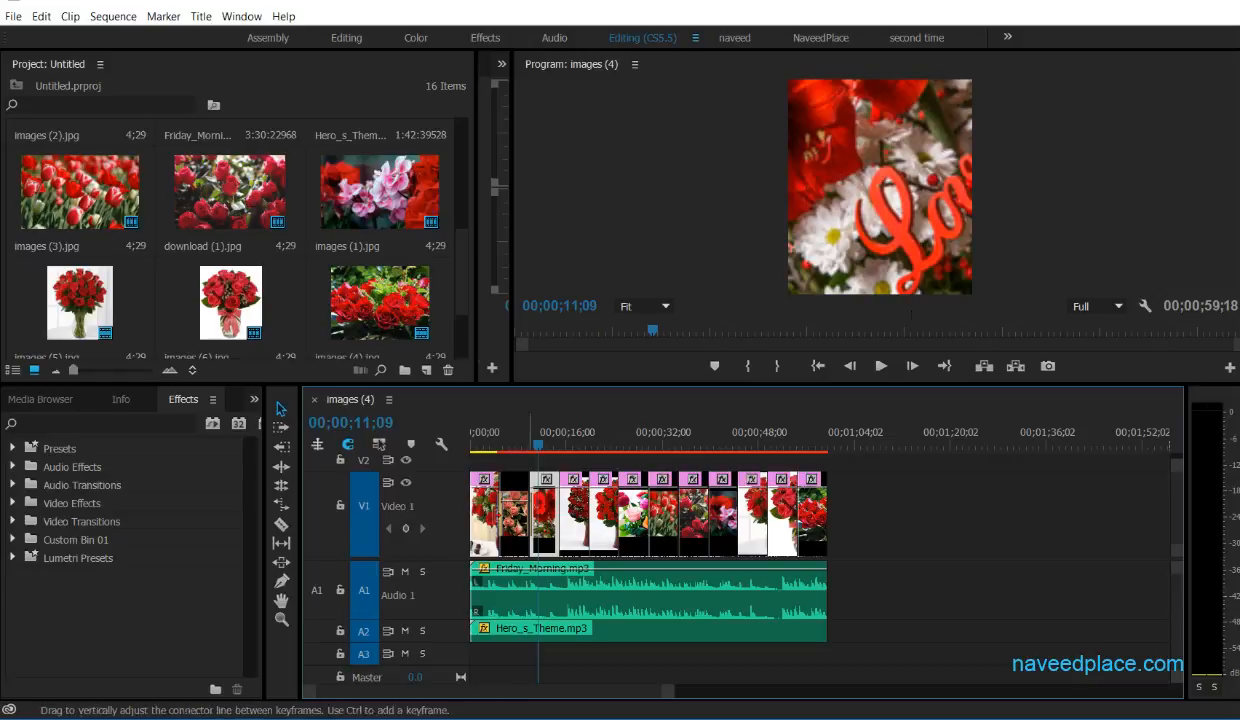
mouse_move(328, 531)
left_mouse_down()
mouse_move(330, 504)
mouse_move(331, 515)
left_mouse_up()
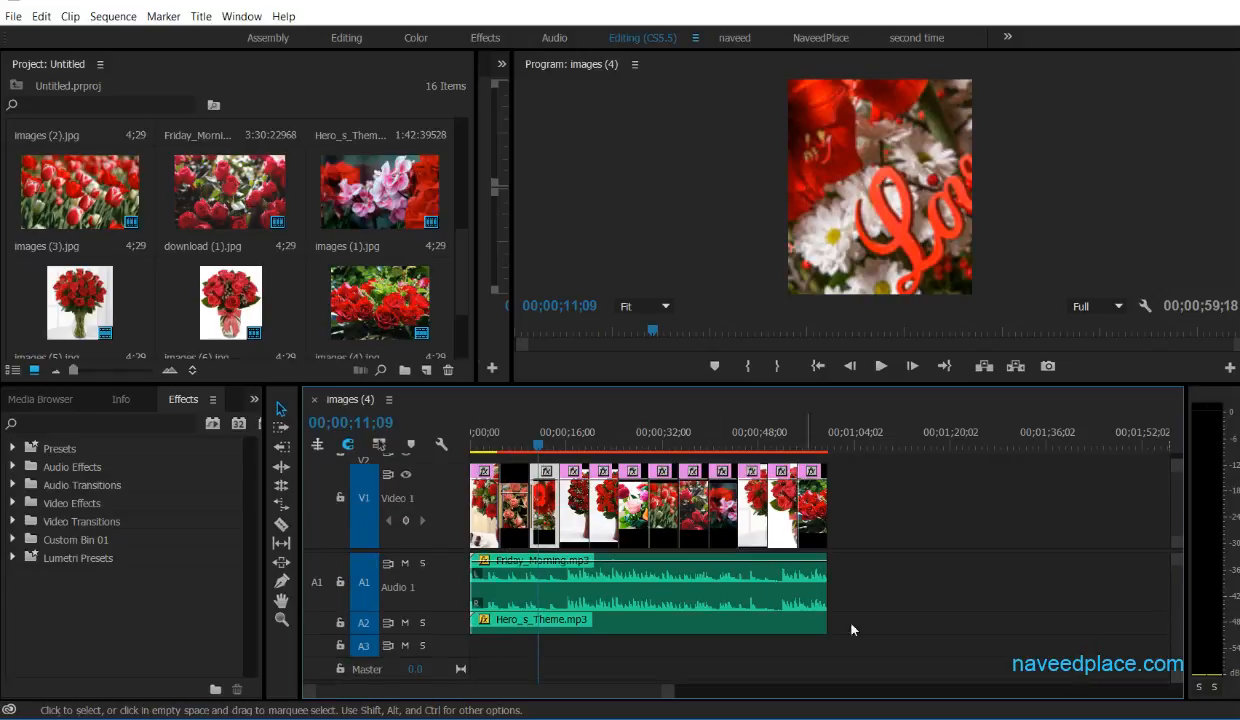
key("ctrl+s")
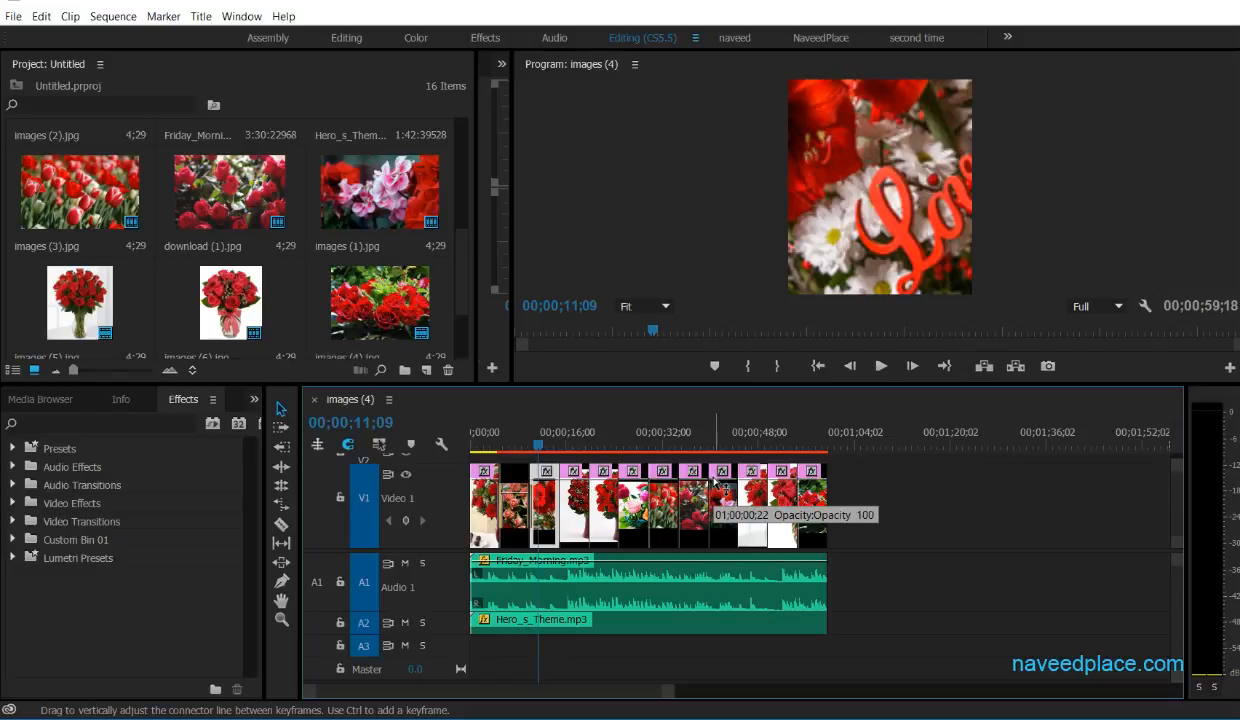
Select the Hero_s_Theme.mp3 clip on A2, switching the selection to Friday_Morning.mp3 on A1
left_click(573, 620)
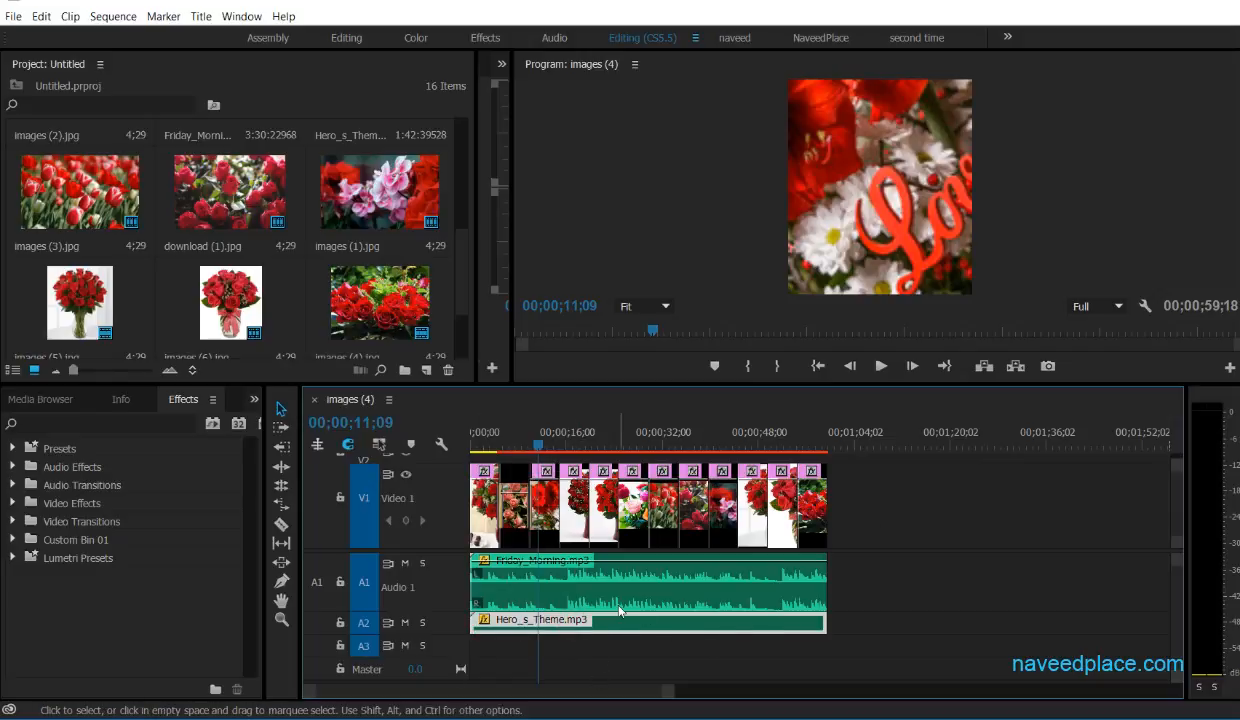
left_click(600, 590)
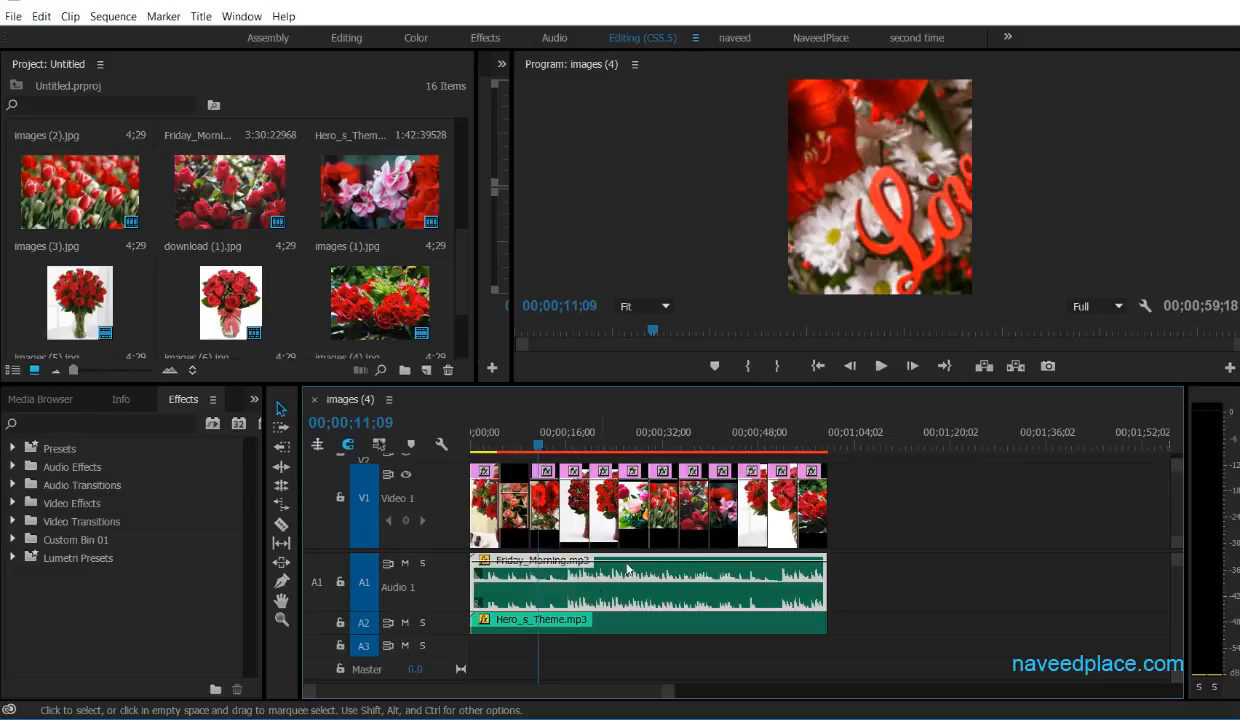